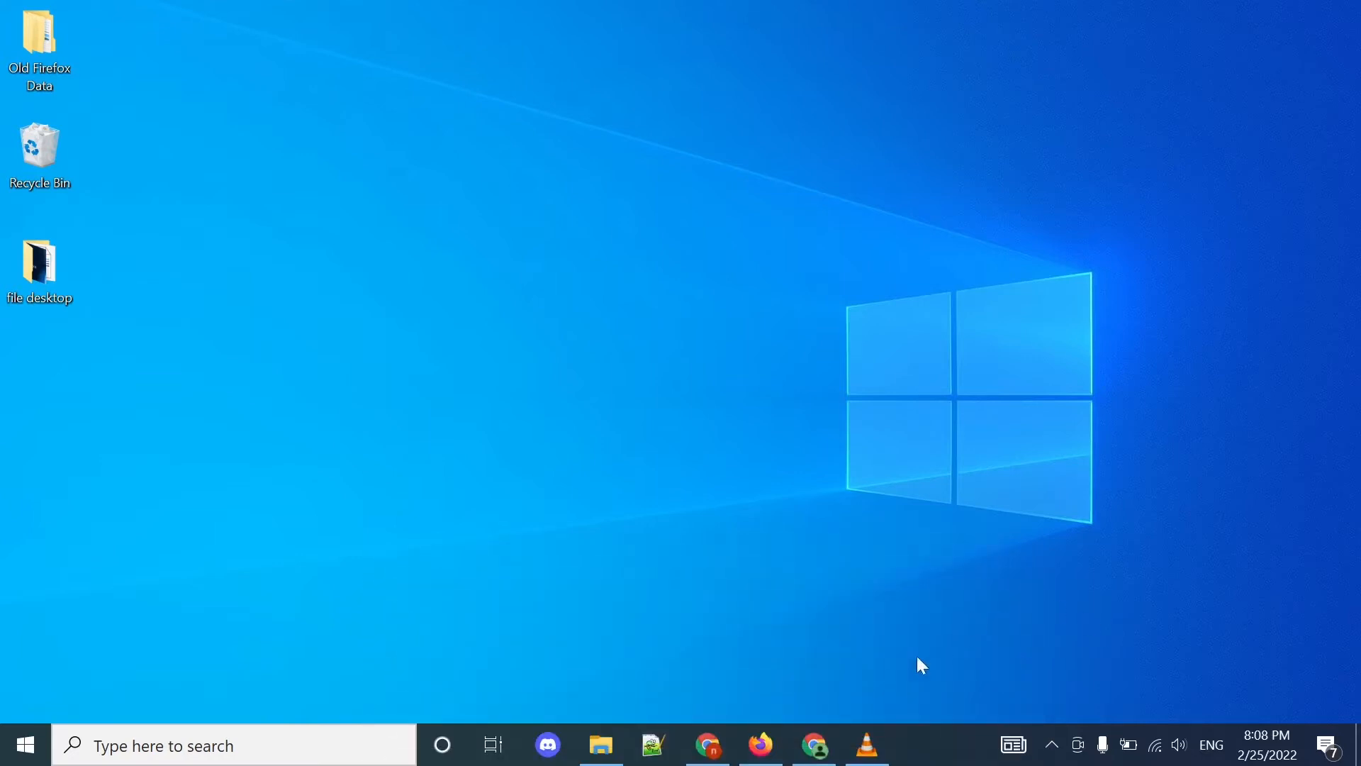
Switch to the Chrome window, load metamask.io and maximize the window.
{"action": "left_click", "coordinate": [816, 748]}
{"action": "left_click", "coordinate": [753, 433]}
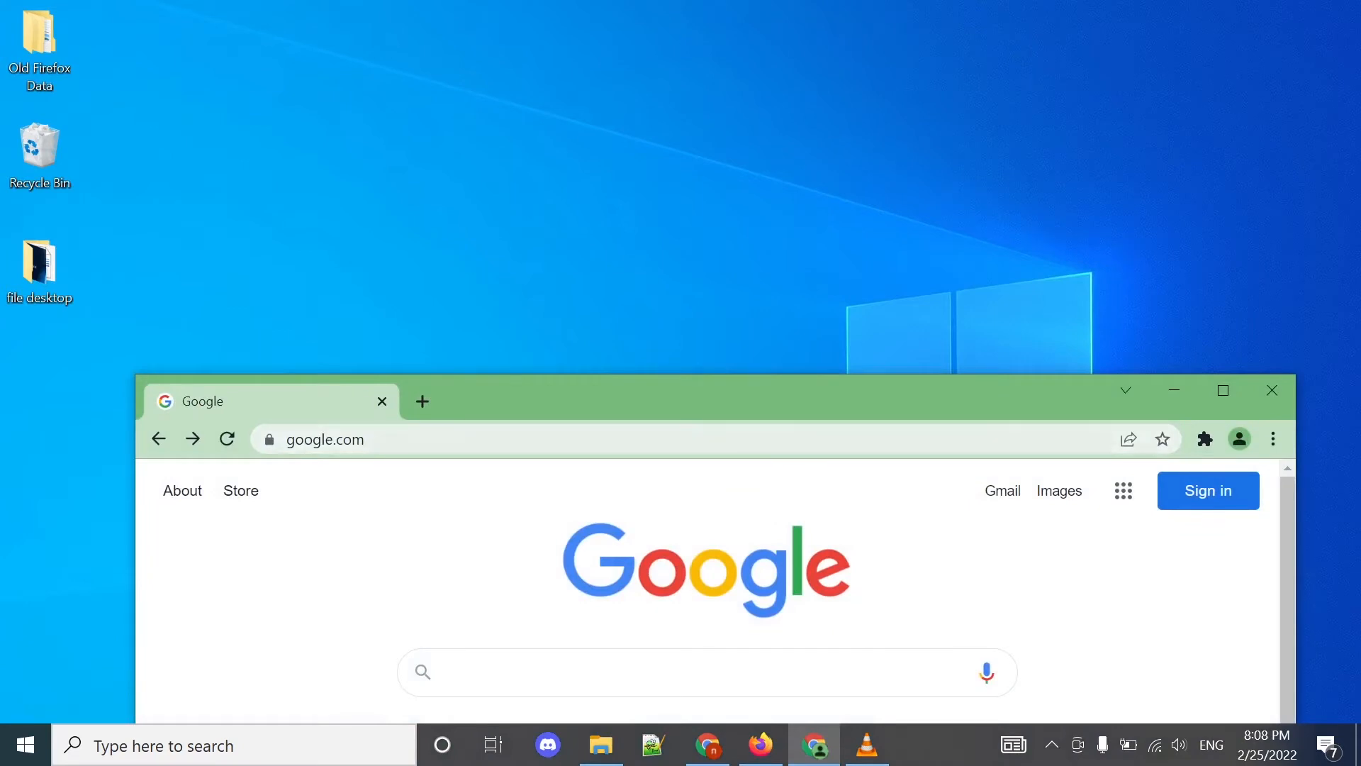
{"action": "type", "text": "metamask."}
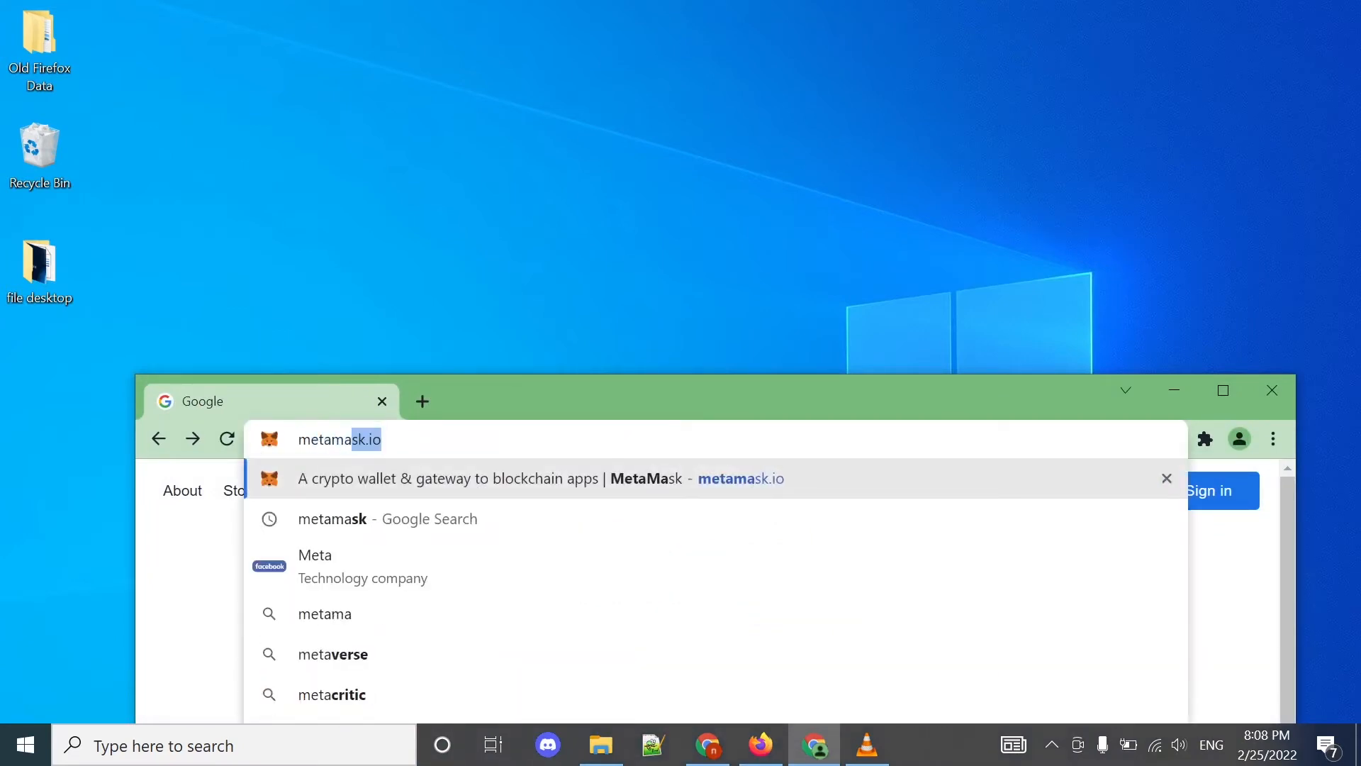
{"action": "type", "text": "io"}
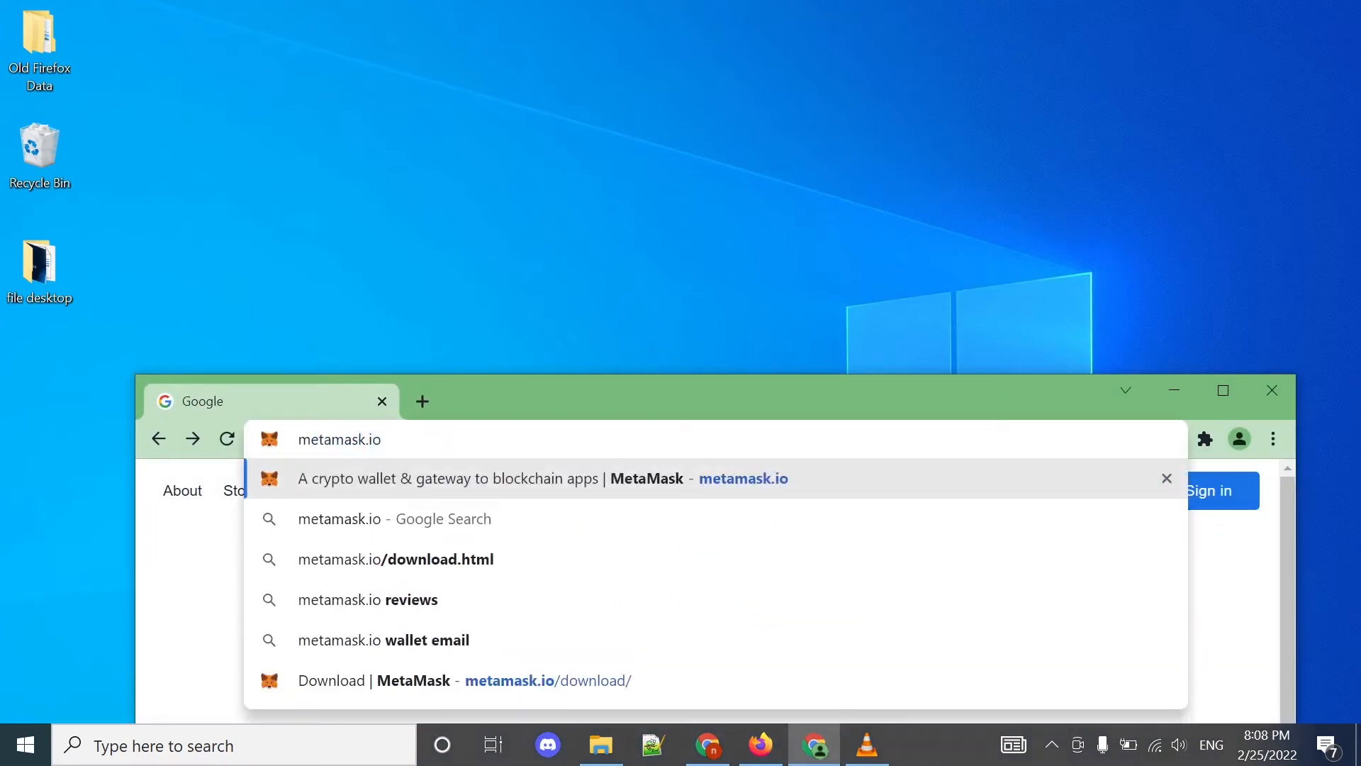
{"action": "key", "text": "Return"}
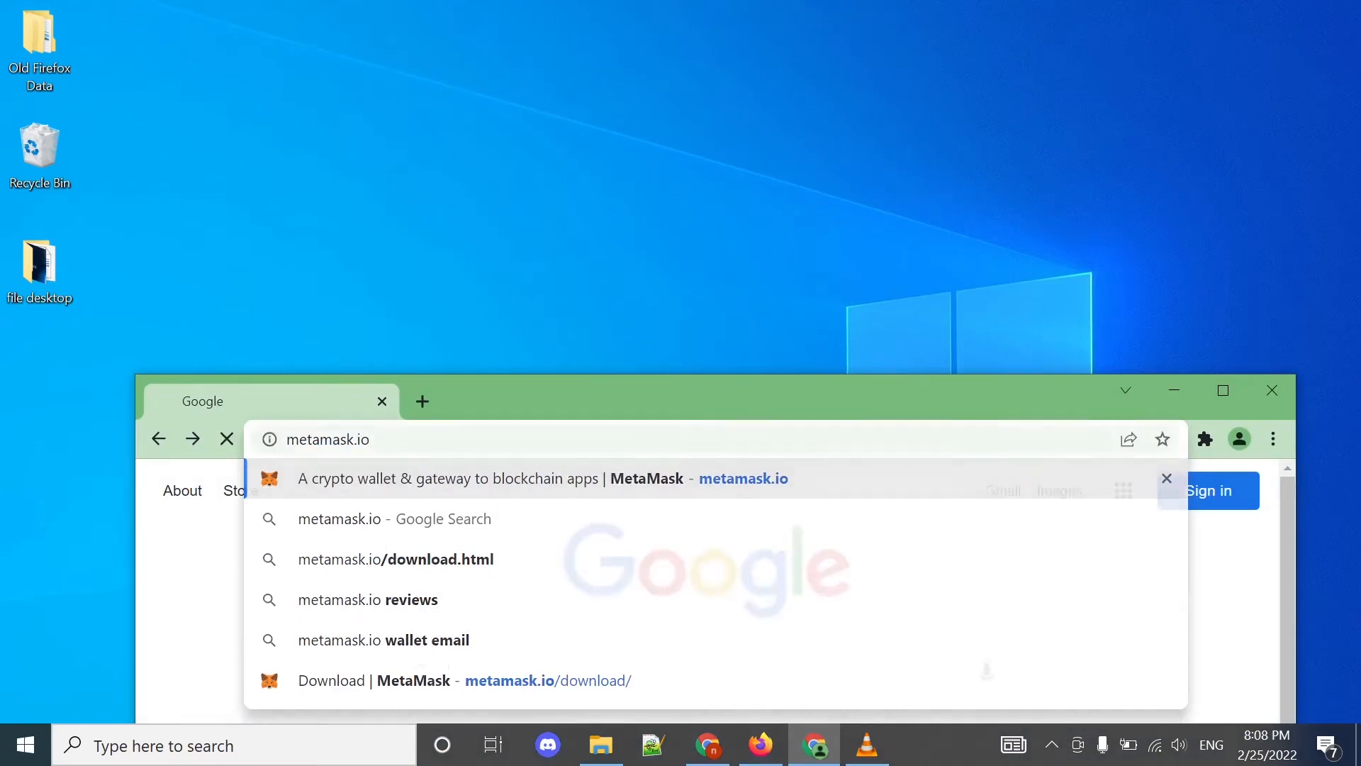
{"action": "left_click", "coordinate": [1222, 390]}
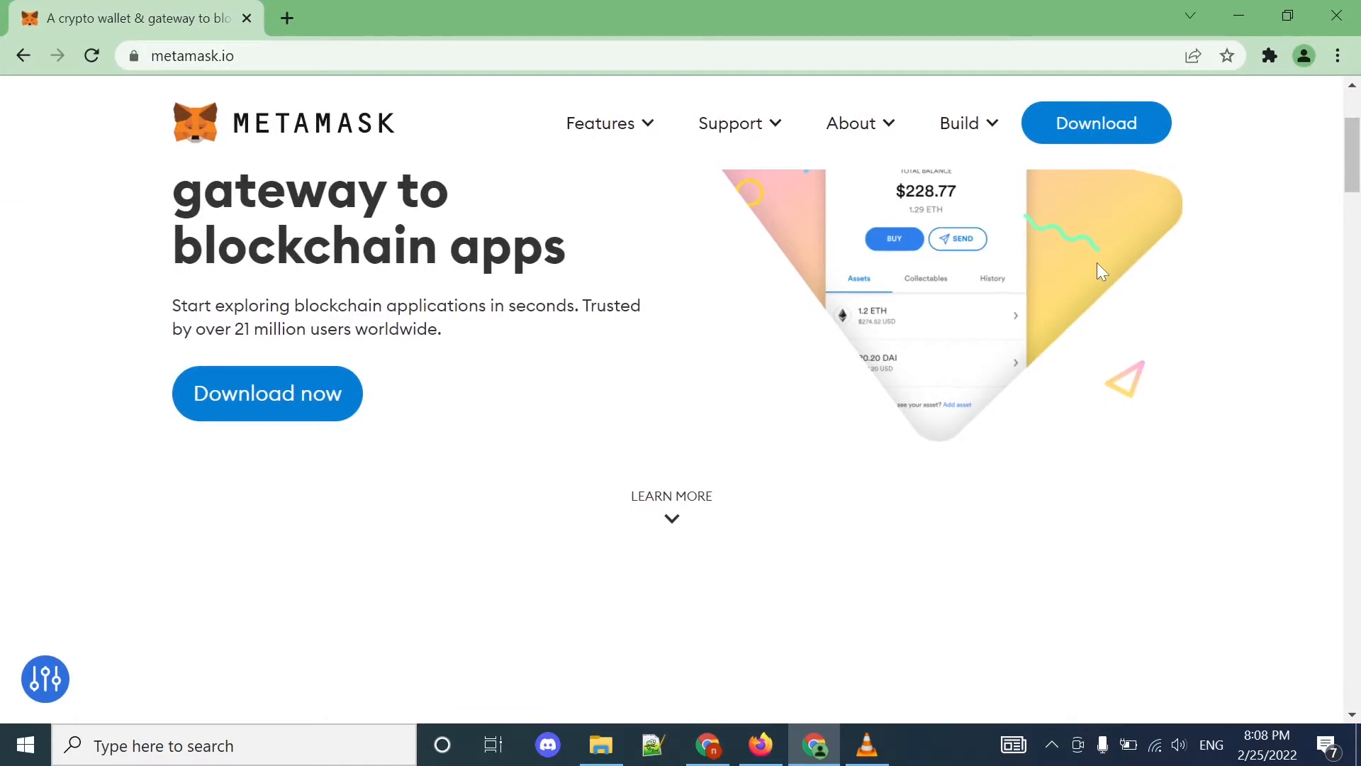
Go to MetaMask's download page, review the supported browsers, and open the Chrome Web Store listing for the MetaMask extension.
{"action": "left_click", "coordinate": [1110, 138]}
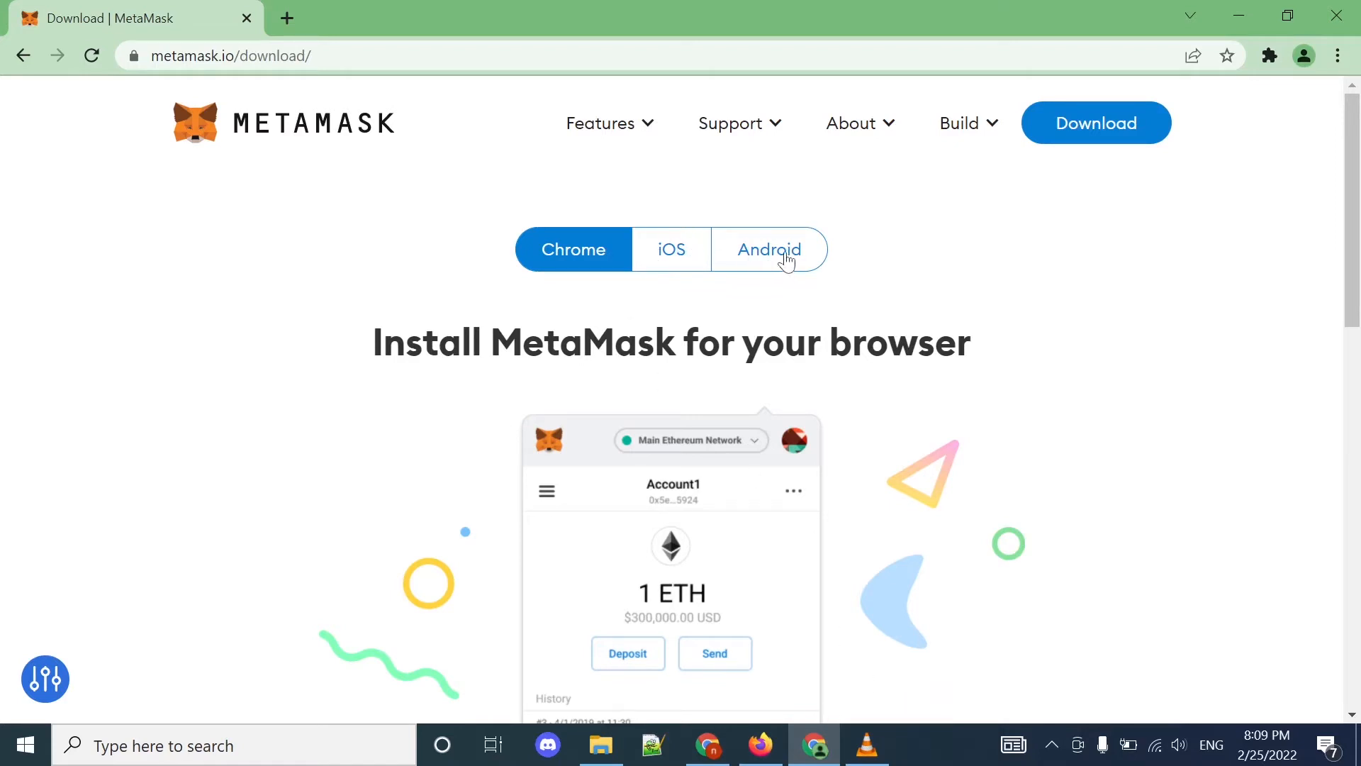
{"action": "scroll", "coordinate": [602, 333], "scroll_direction": "down", "scroll_amount": 8}
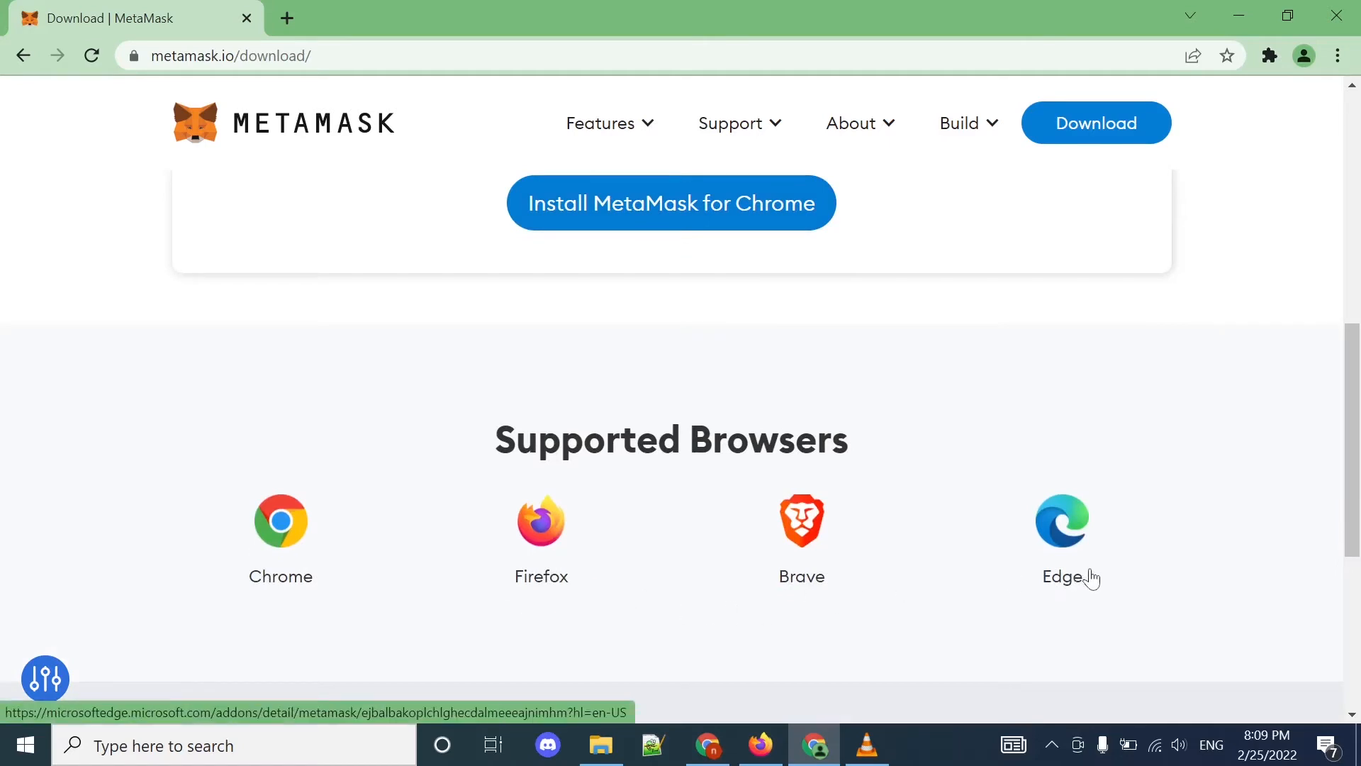
{"action": "scroll", "coordinate": [1093, 507], "scroll_direction": "up", "scroll_amount": 6}
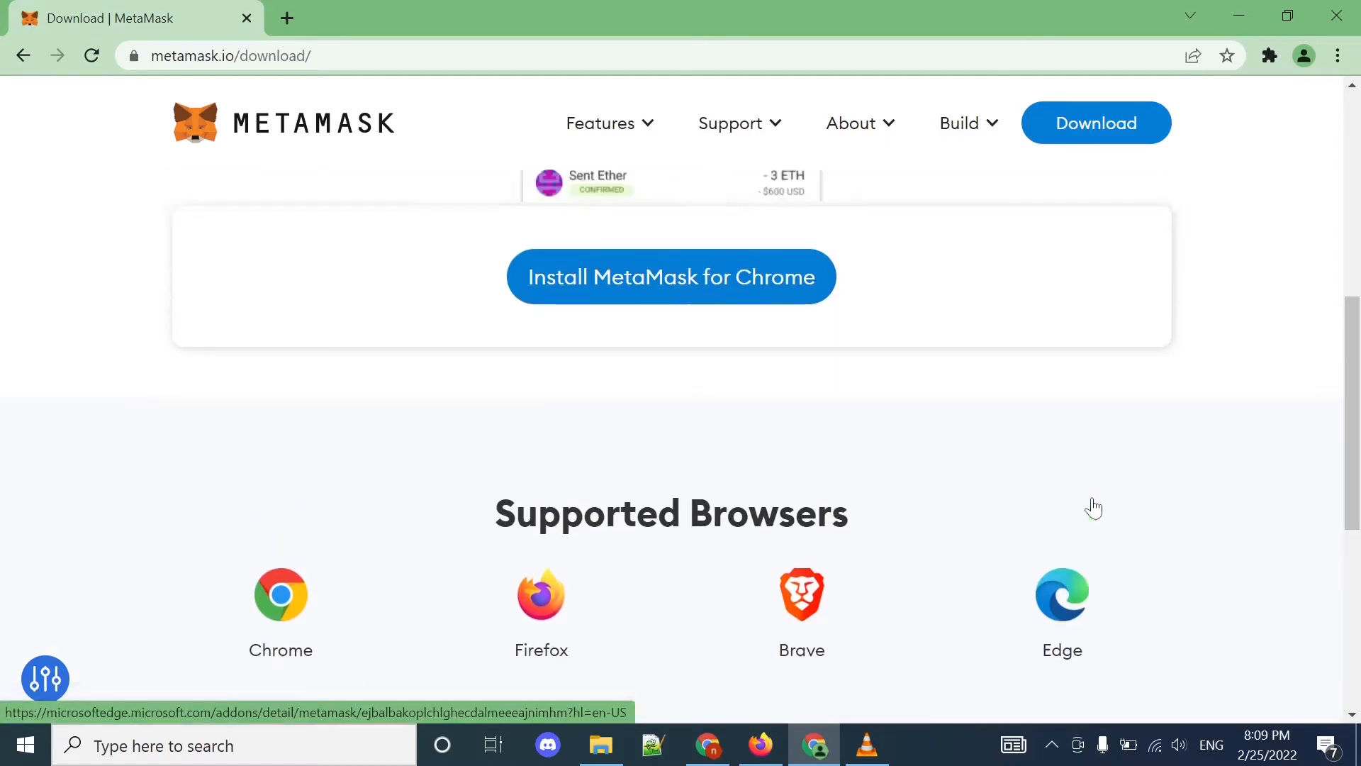
{"action": "scroll", "coordinate": [1094, 507], "scroll_direction": "up", "scroll_amount": 2}
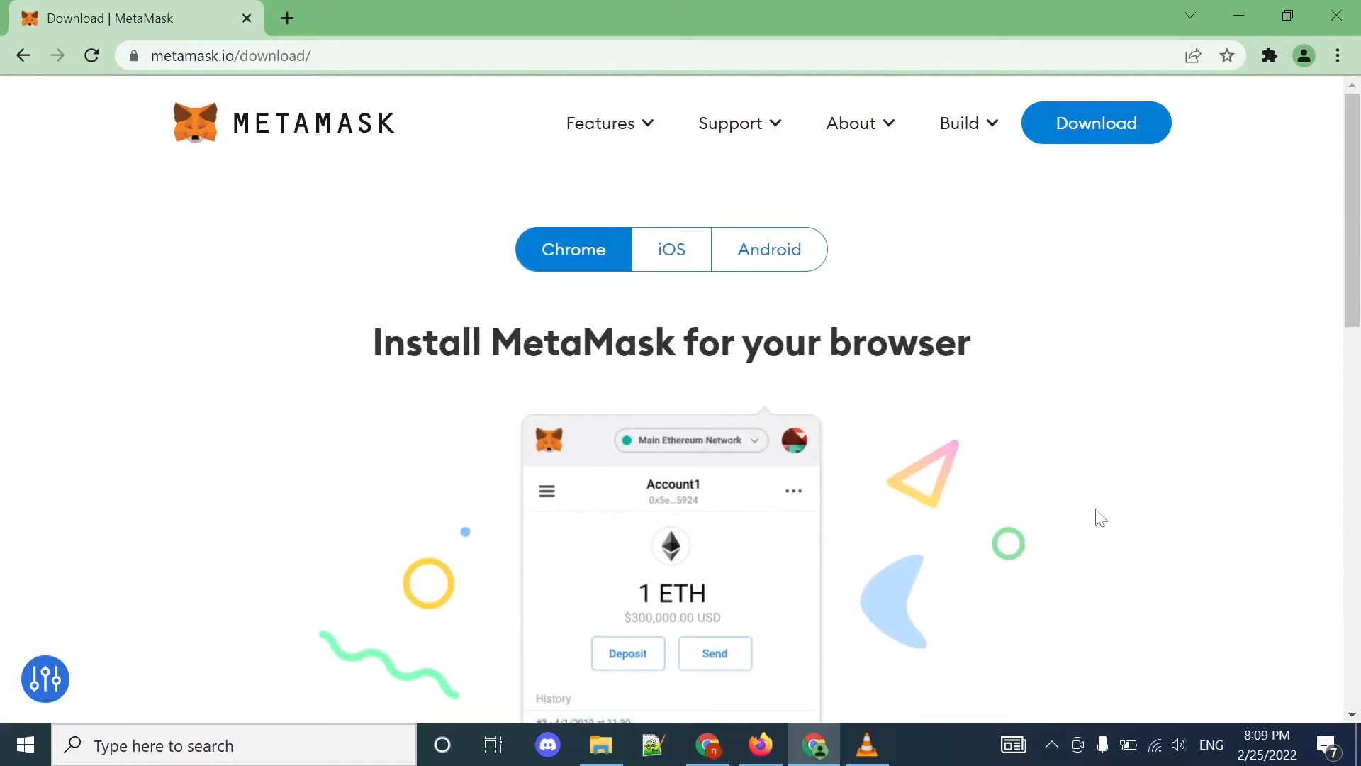
{"action": "scroll", "coordinate": [1101, 519], "scroll_direction": "down", "scroll_amount": 4}
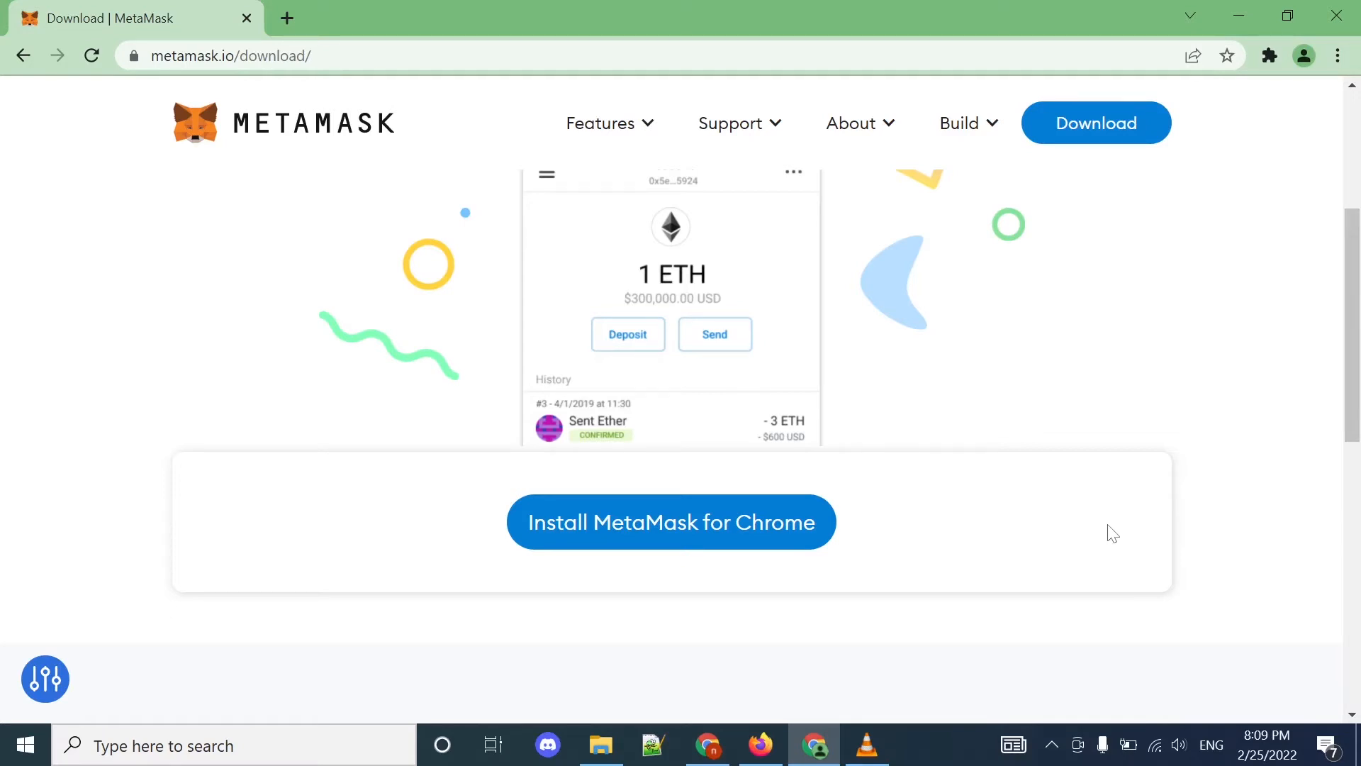
{"action": "left_click", "coordinate": [709, 536]}
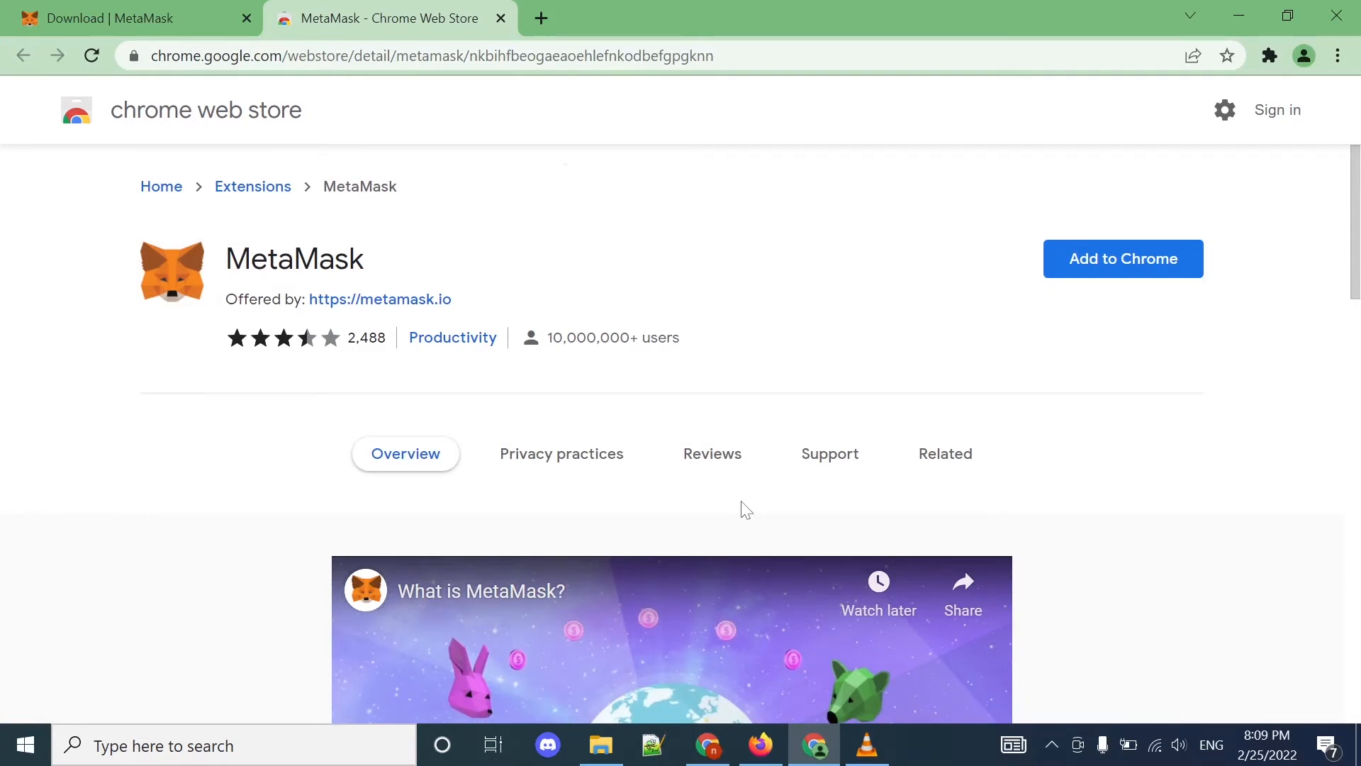
Switch to Firefox, search Google for "install metamask on firefox", view the MetaMask add-on page, and return to Chrome.
{"action": "left_click", "coordinate": [760, 744]}
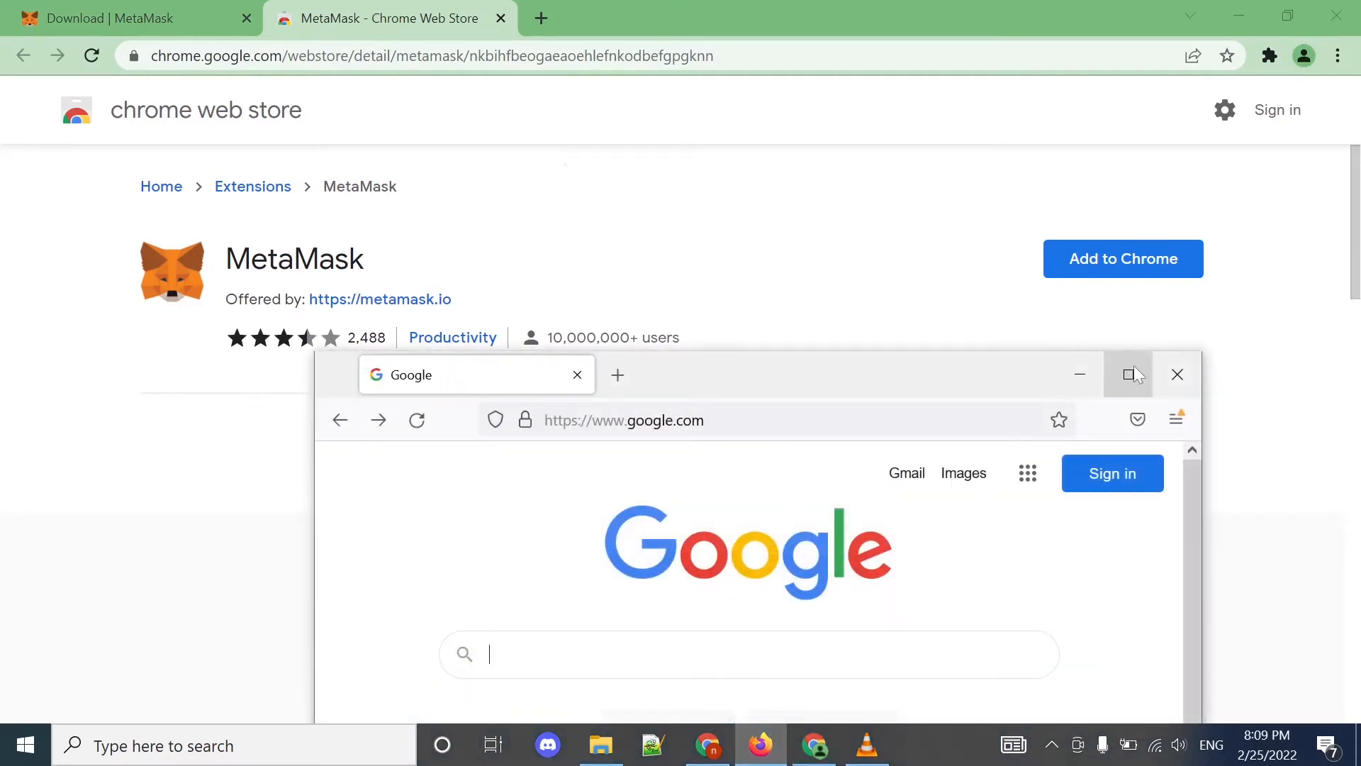
{"action": "left_click", "coordinate": [628, 654]}
{"action": "type", "text": "install me"}
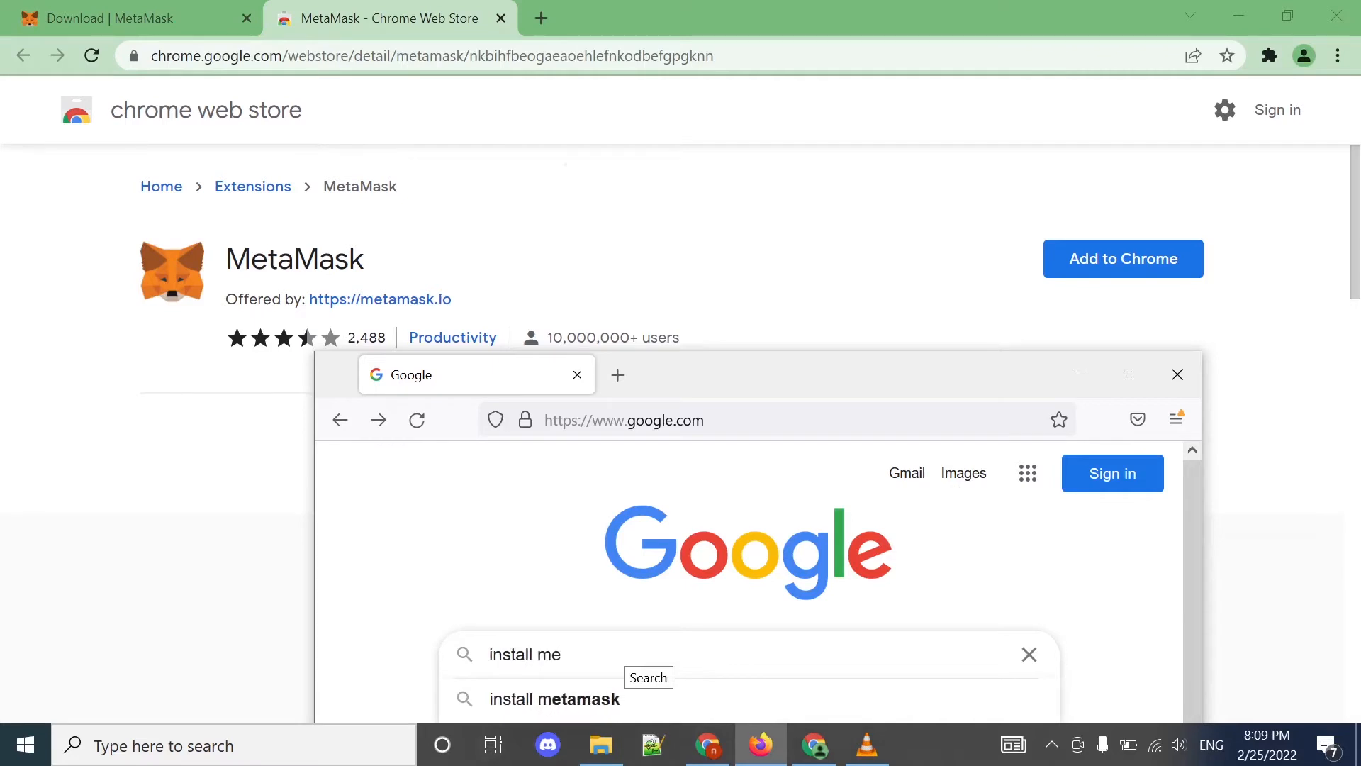
{"action": "type", "text": "tamask on firefox"}
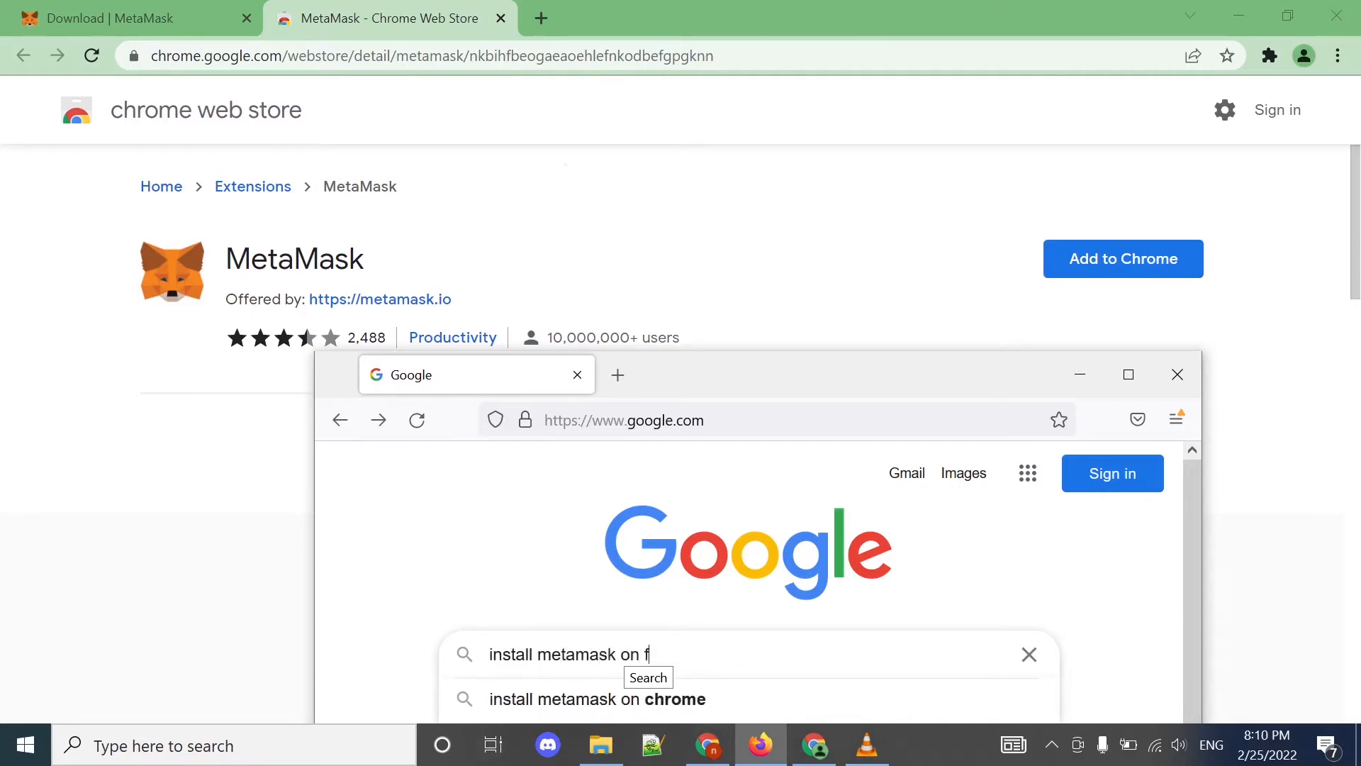
{"action": "key", "text": "Return"}
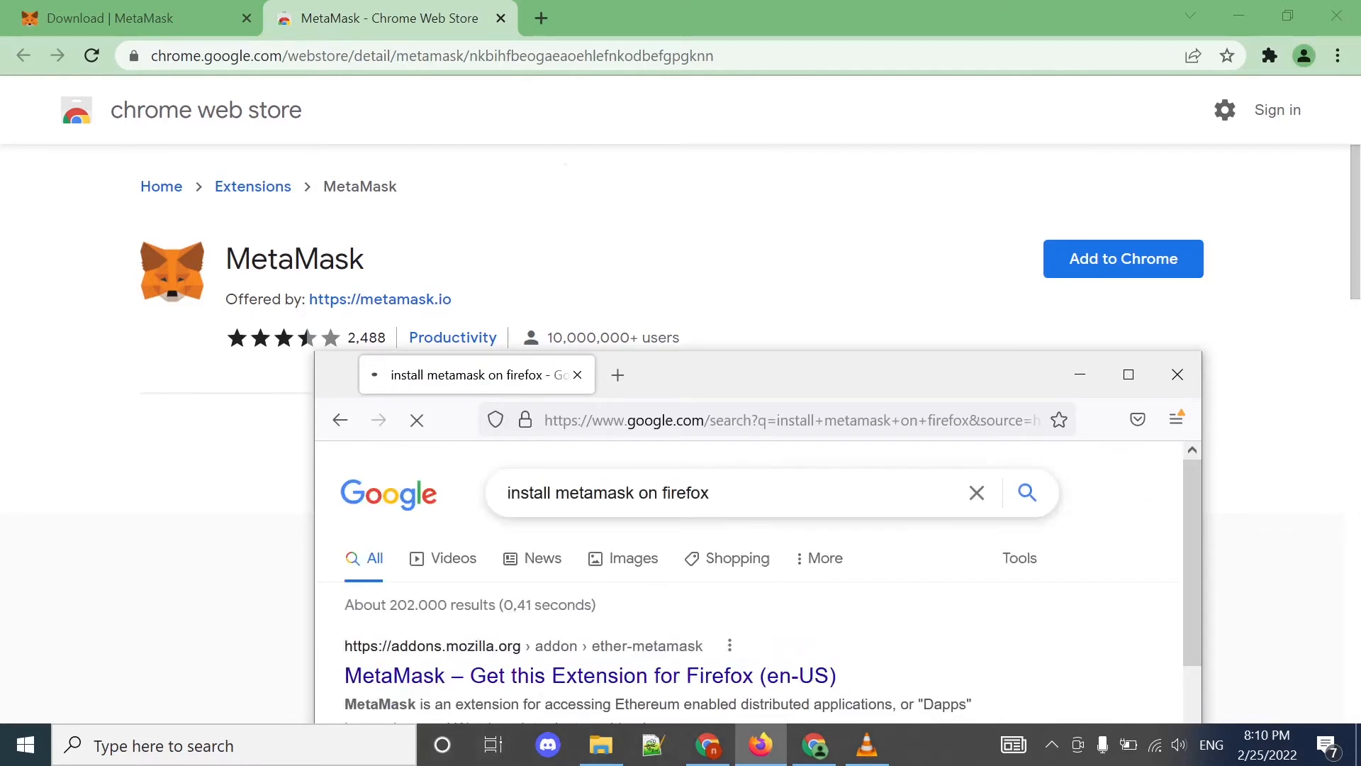
{"action": "left_click", "coordinate": [1128, 374]}
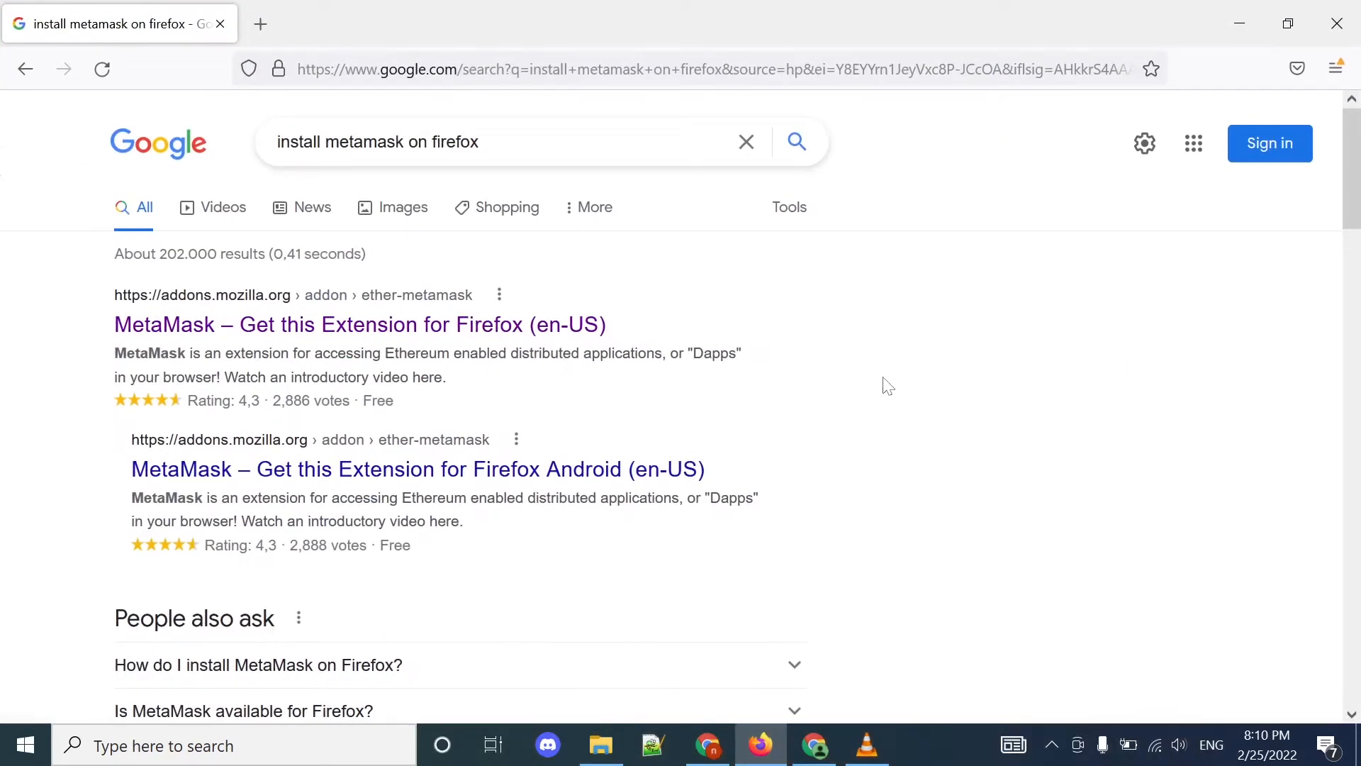
{"action": "left_click", "coordinate": [306, 328]}
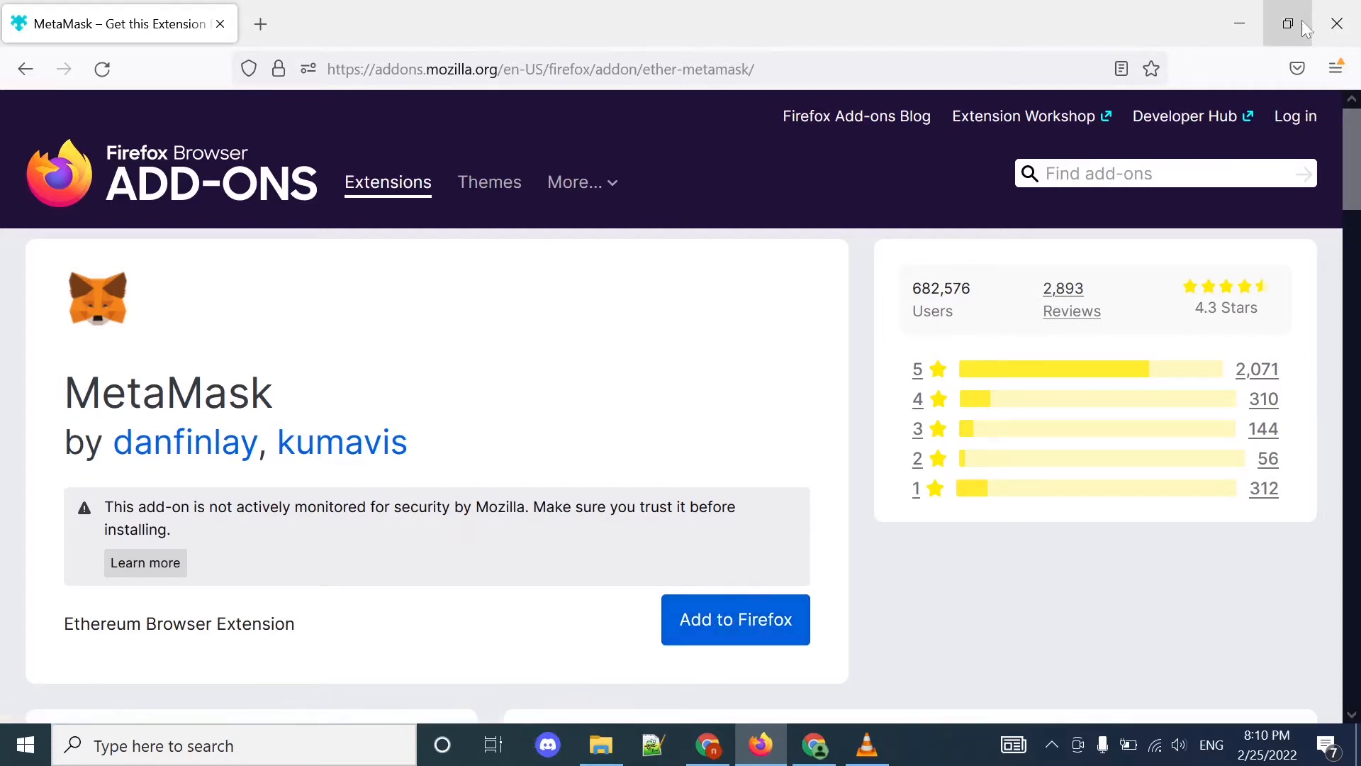
{"action": "left_click", "coordinate": [1239, 24]}
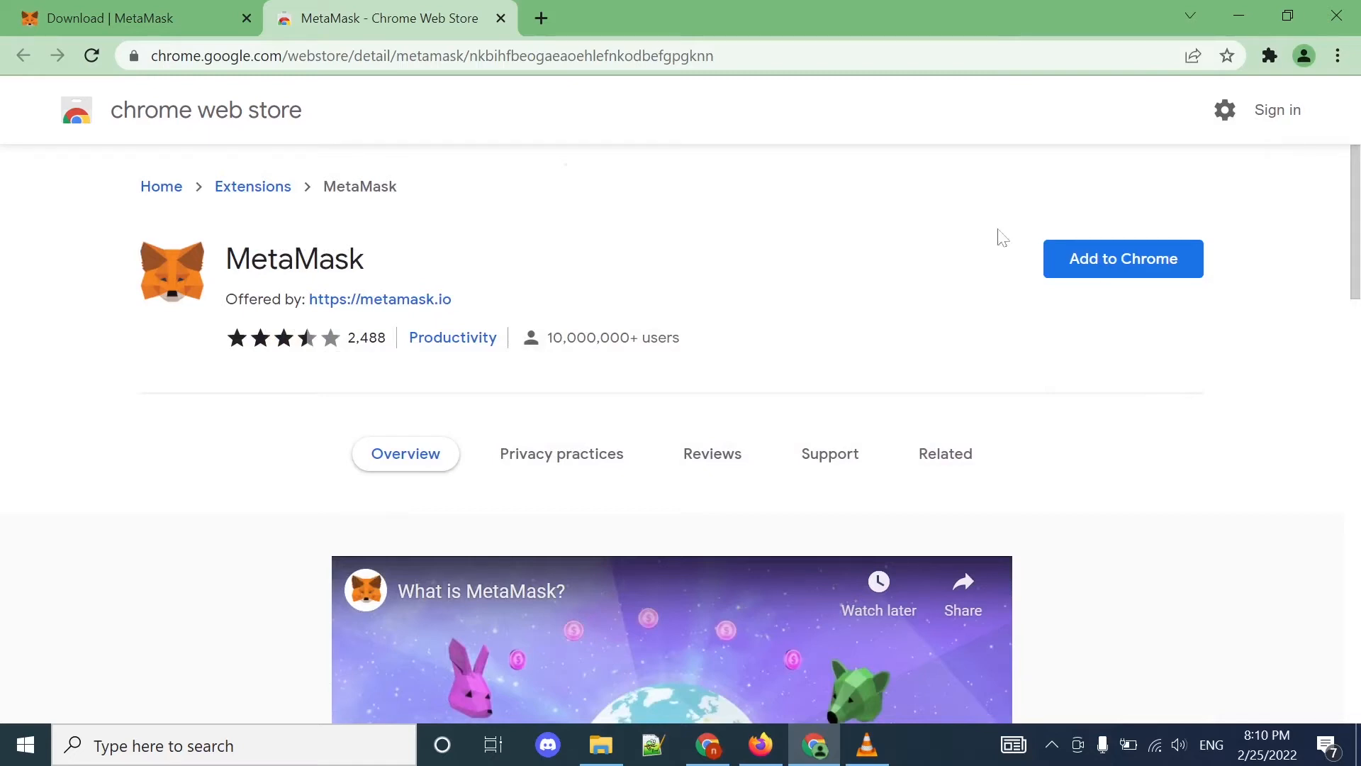
Add the MetaMask extension to Chrome, approving its permissions, and dismiss the sync offer.
{"action": "left_click", "coordinate": [1116, 261]}
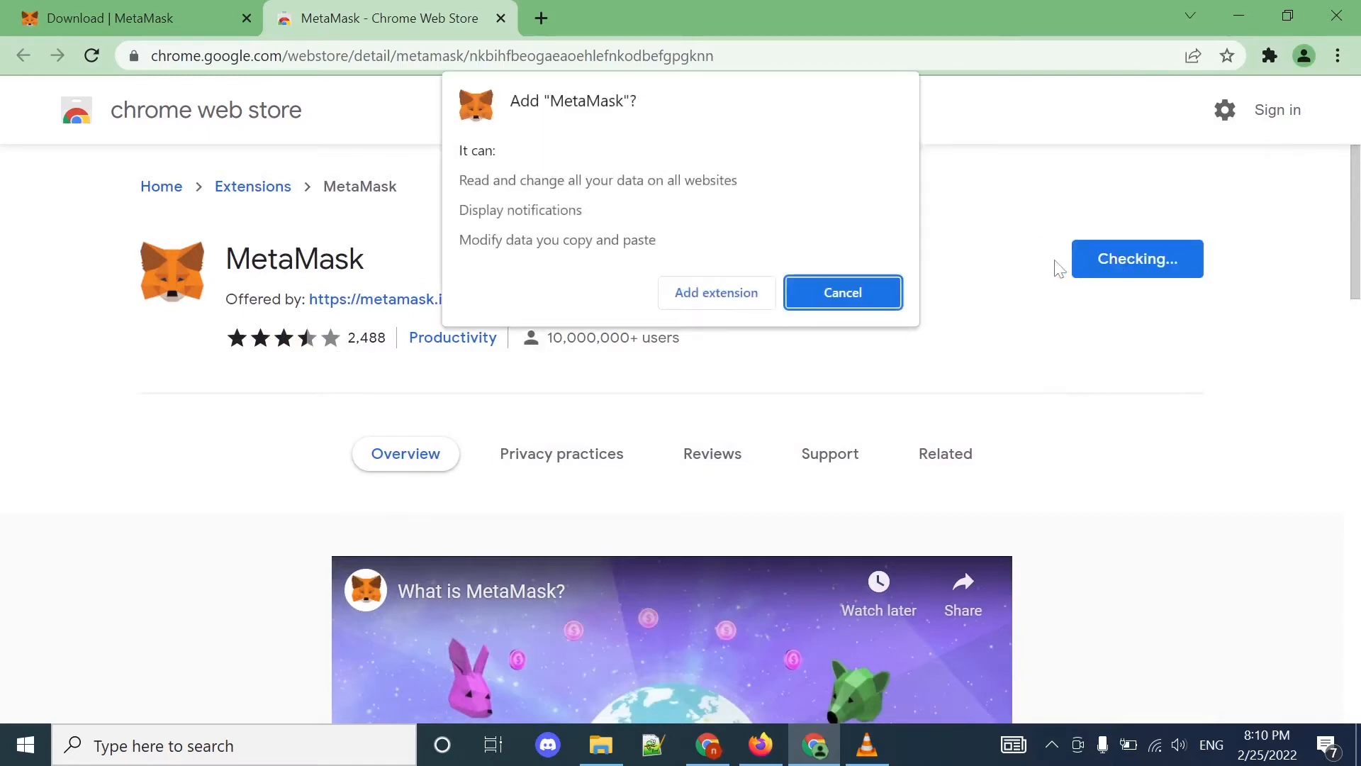
{"action": "left_click", "coordinate": [723, 291]}
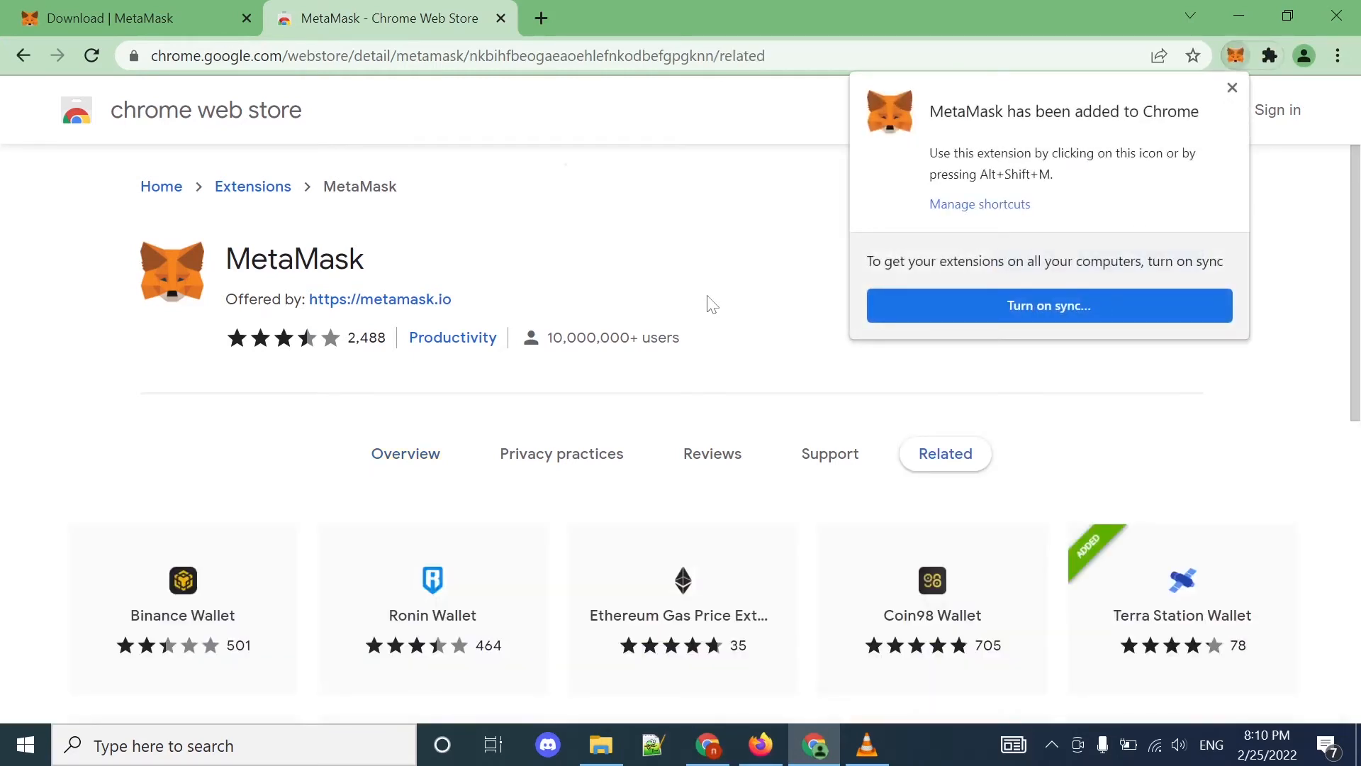
{"action": "left_click", "coordinate": [1232, 88]}
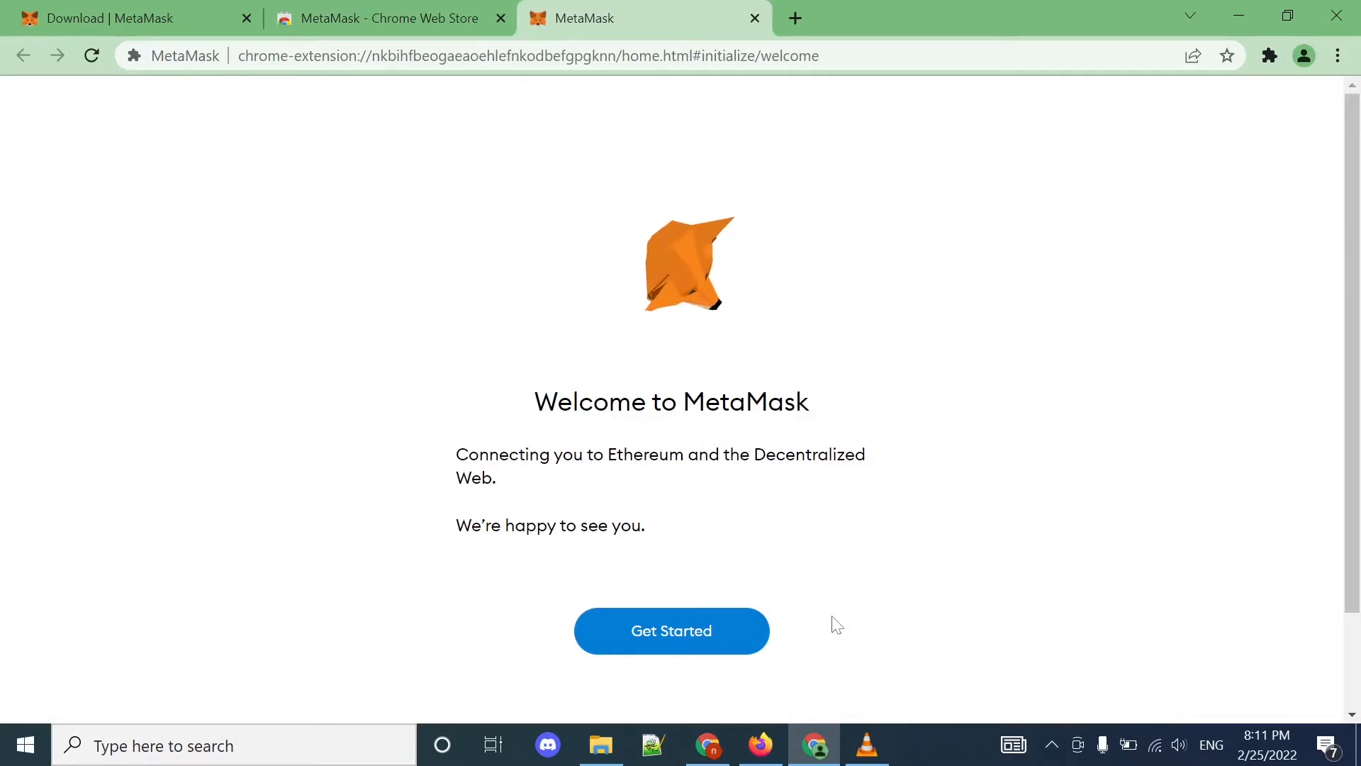
Start the MetaMask setup, choose to create a new wallet, and agree to share usage data.
{"action": "left_click", "coordinate": [696, 637]}
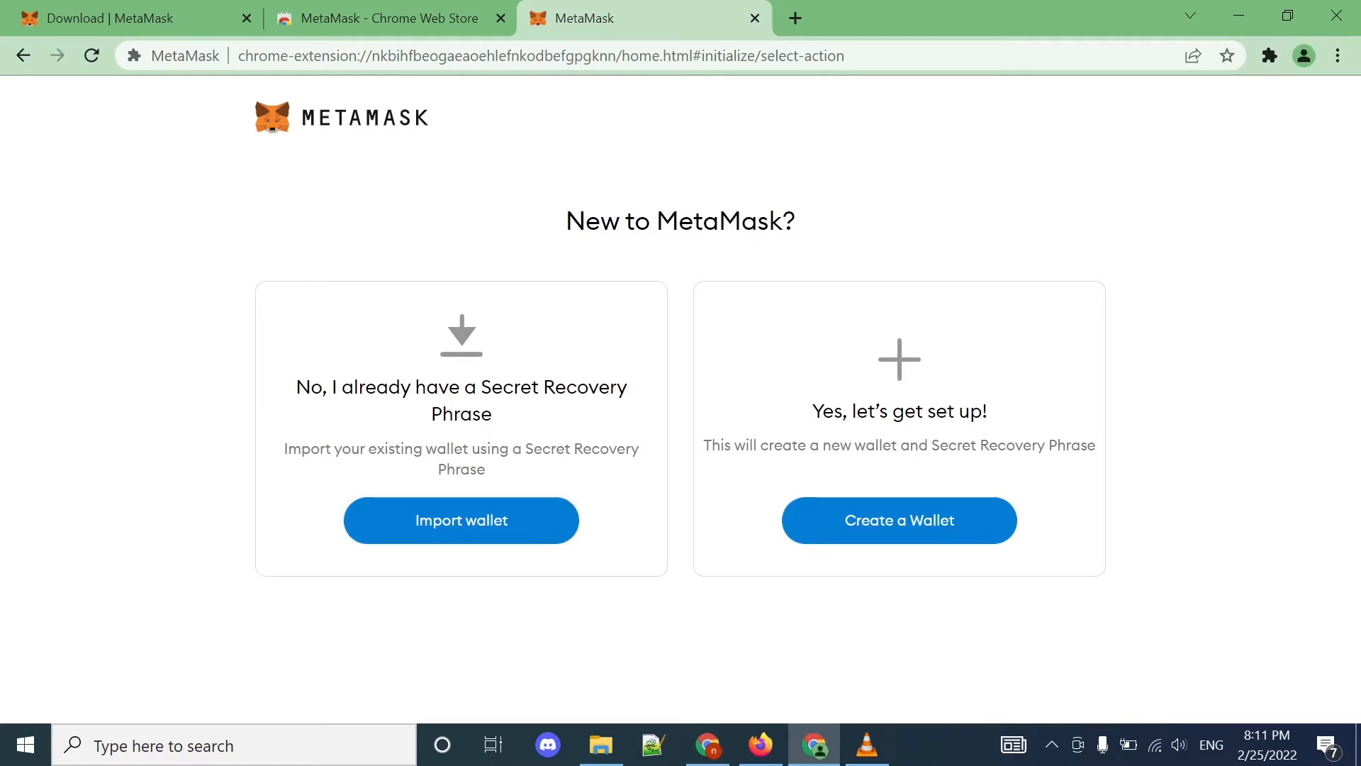
{"action": "left_click", "coordinate": [499, 528]}
{"action": "left_click", "coordinate": [897, 518]}
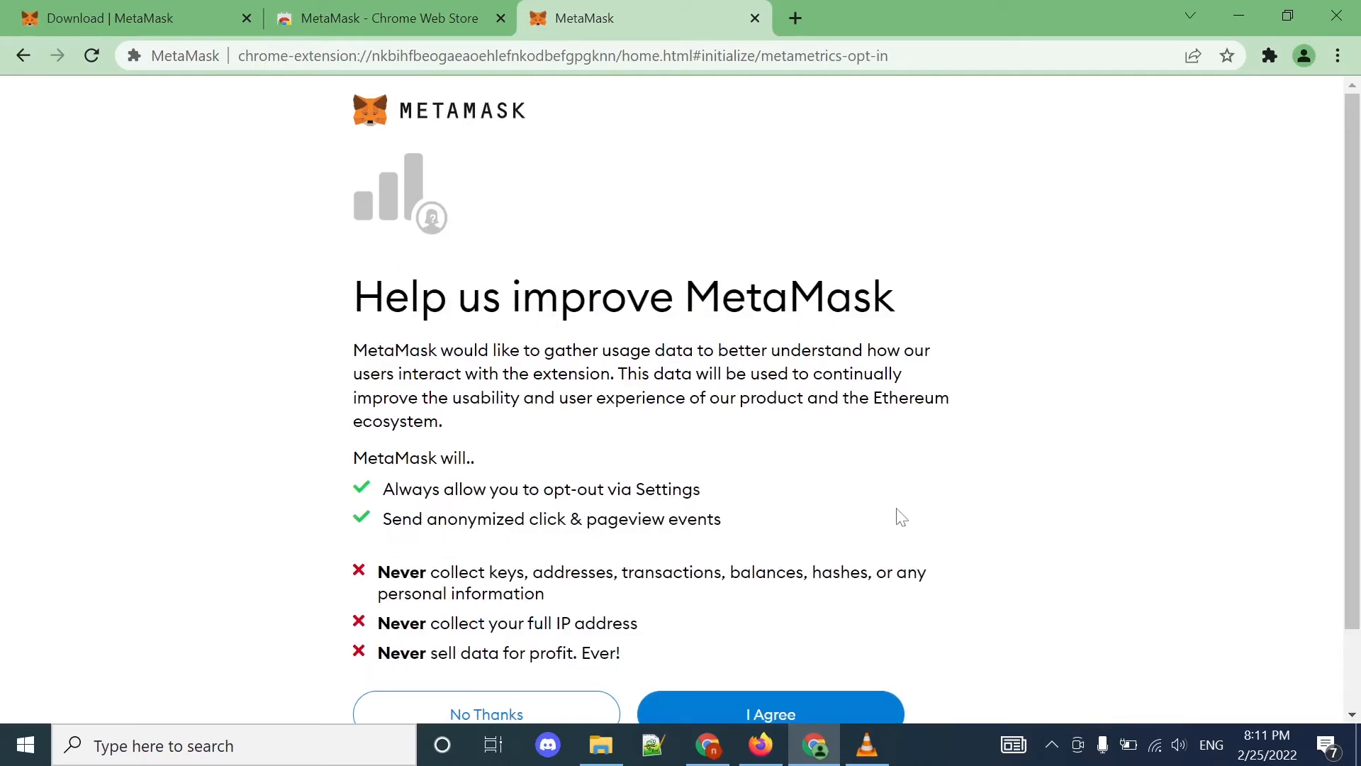
{"action": "scroll", "coordinate": [899, 516], "scroll_direction": "down", "scroll_amount": 2}
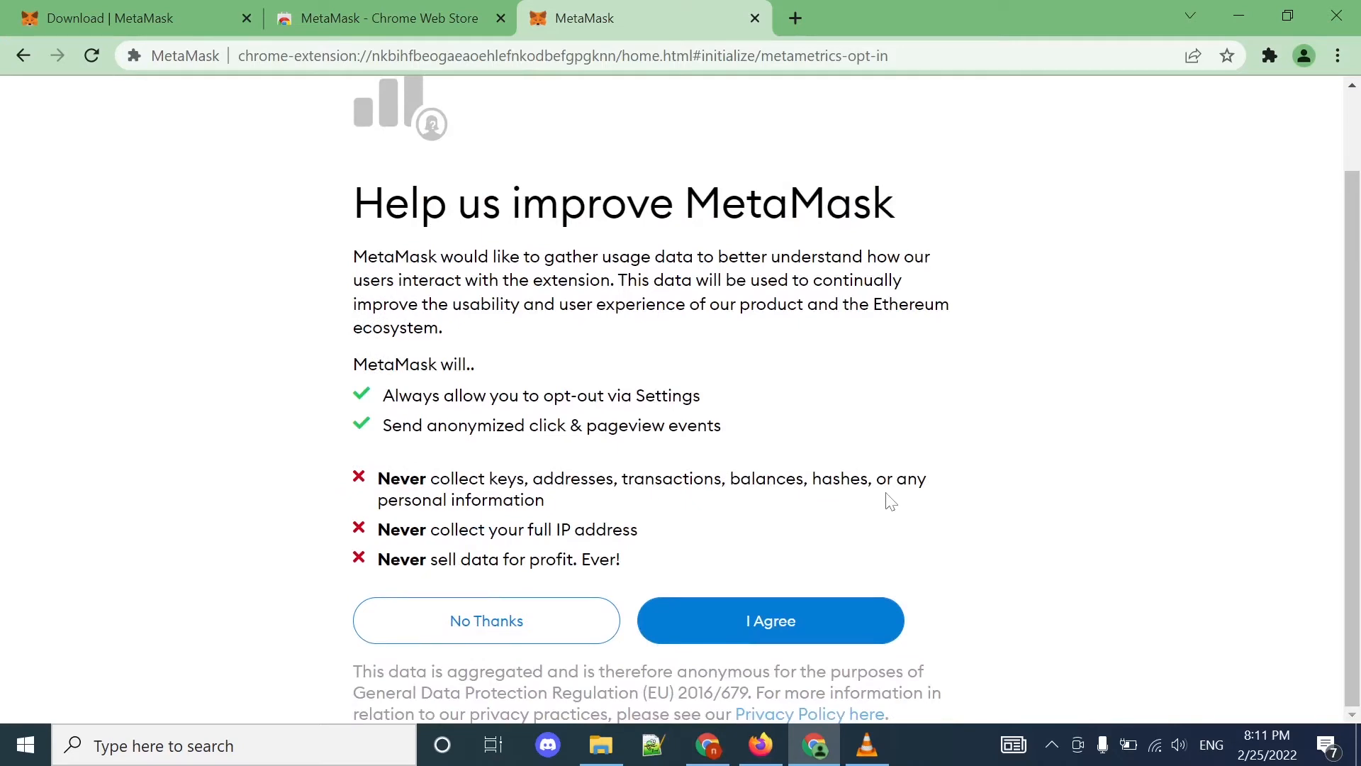
{"action": "left_click", "coordinate": [768, 629]}
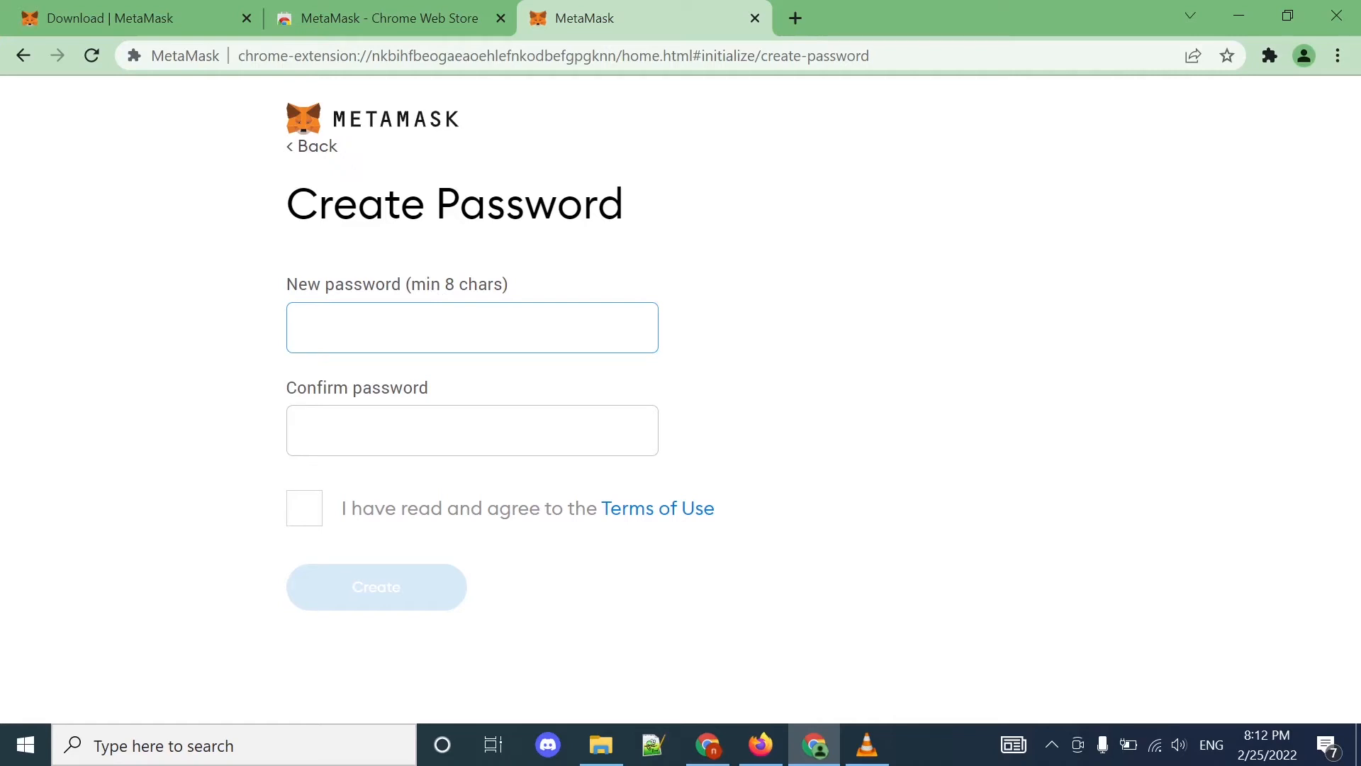
Enter and confirm the new wallet password, and accept the Terms of Use.
{"action": "type", "text": "••••••••"}
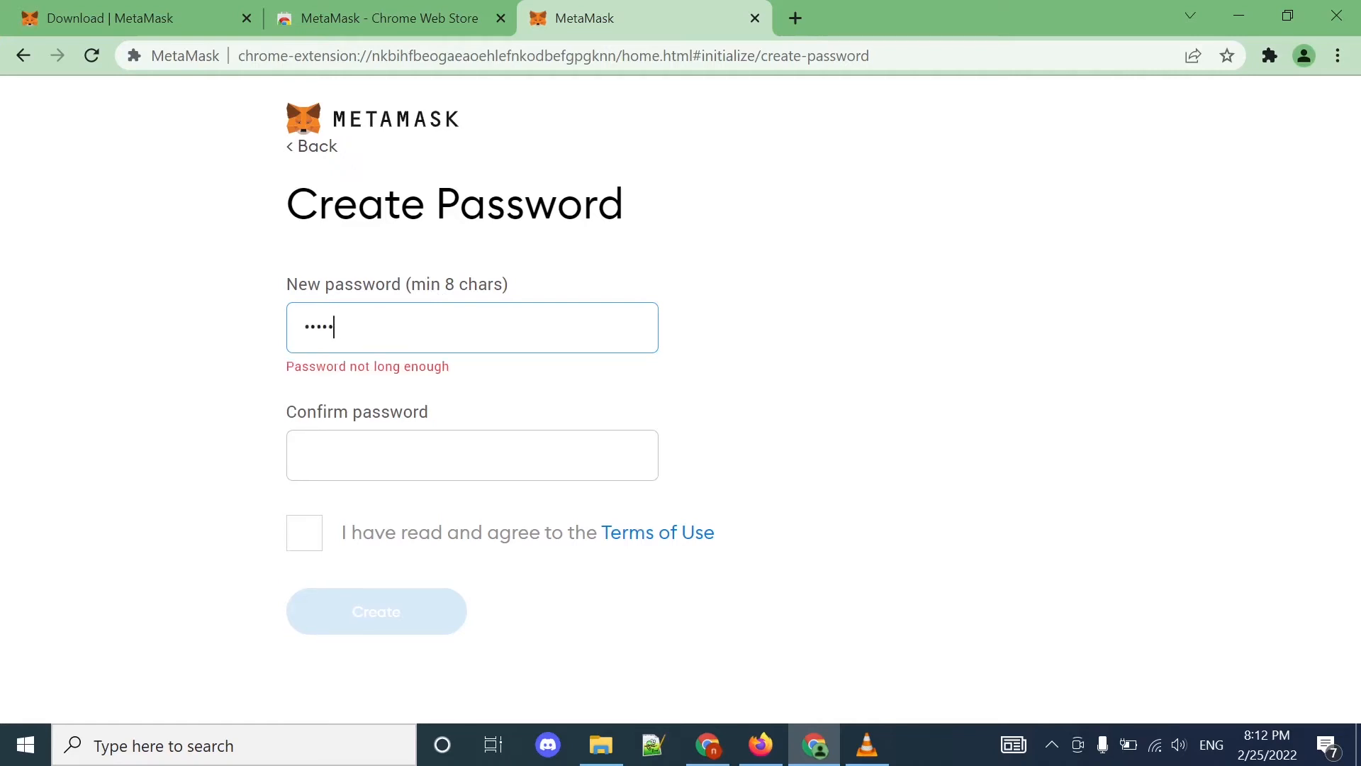
{"action": "key", "text": "Tab"}
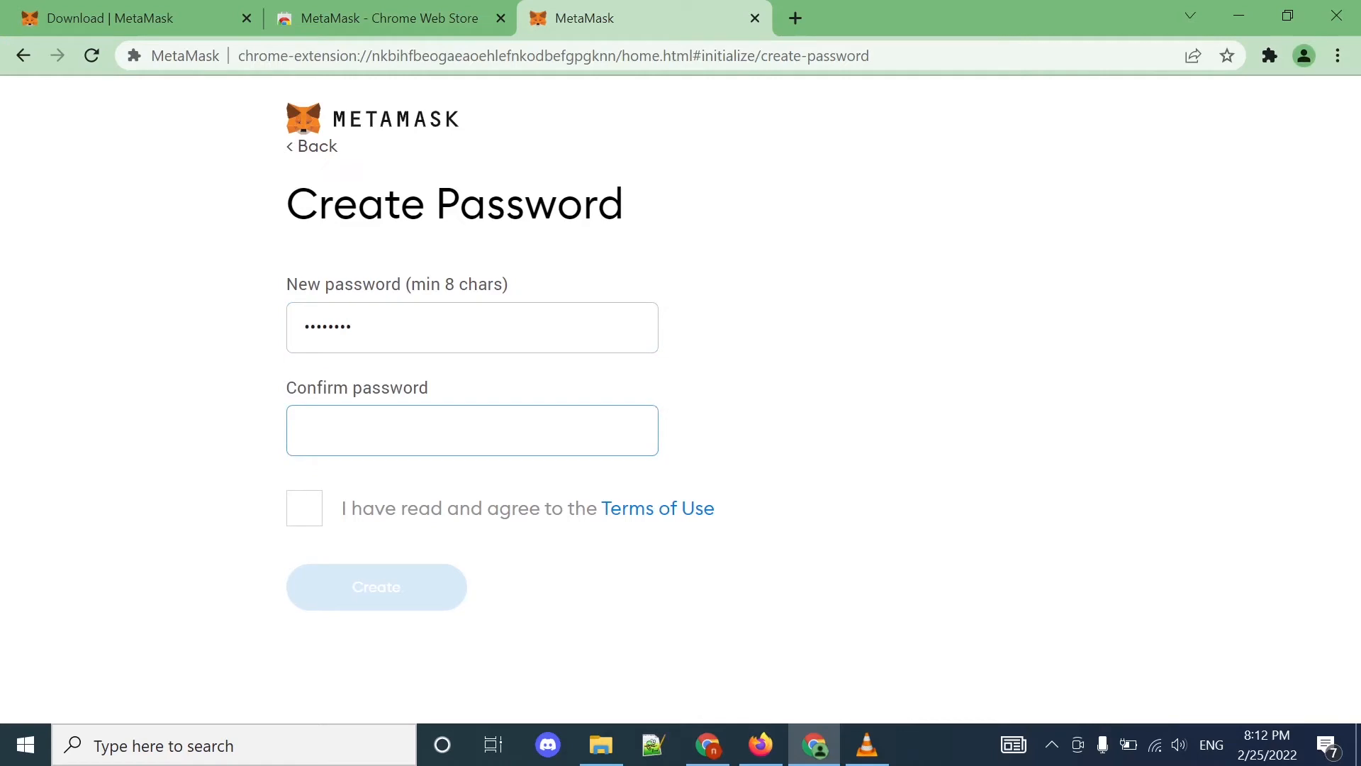
{"action": "type", "text": "••••••••"}
{"action": "left_click", "coordinate": [315, 517]}
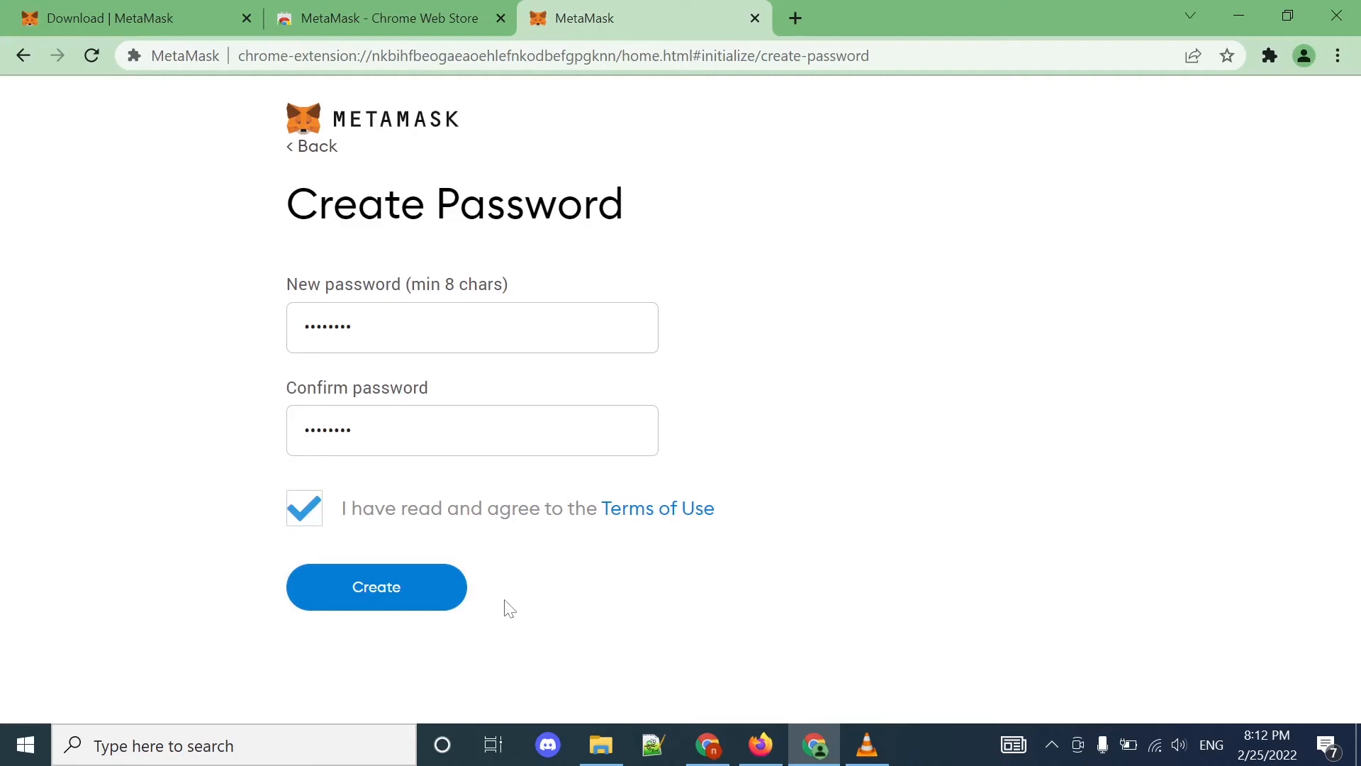
Open the linked Terms of Use, read through section 3 on user responsibilities, and return to the password page.
{"action": "left_click", "coordinate": [648, 510]}
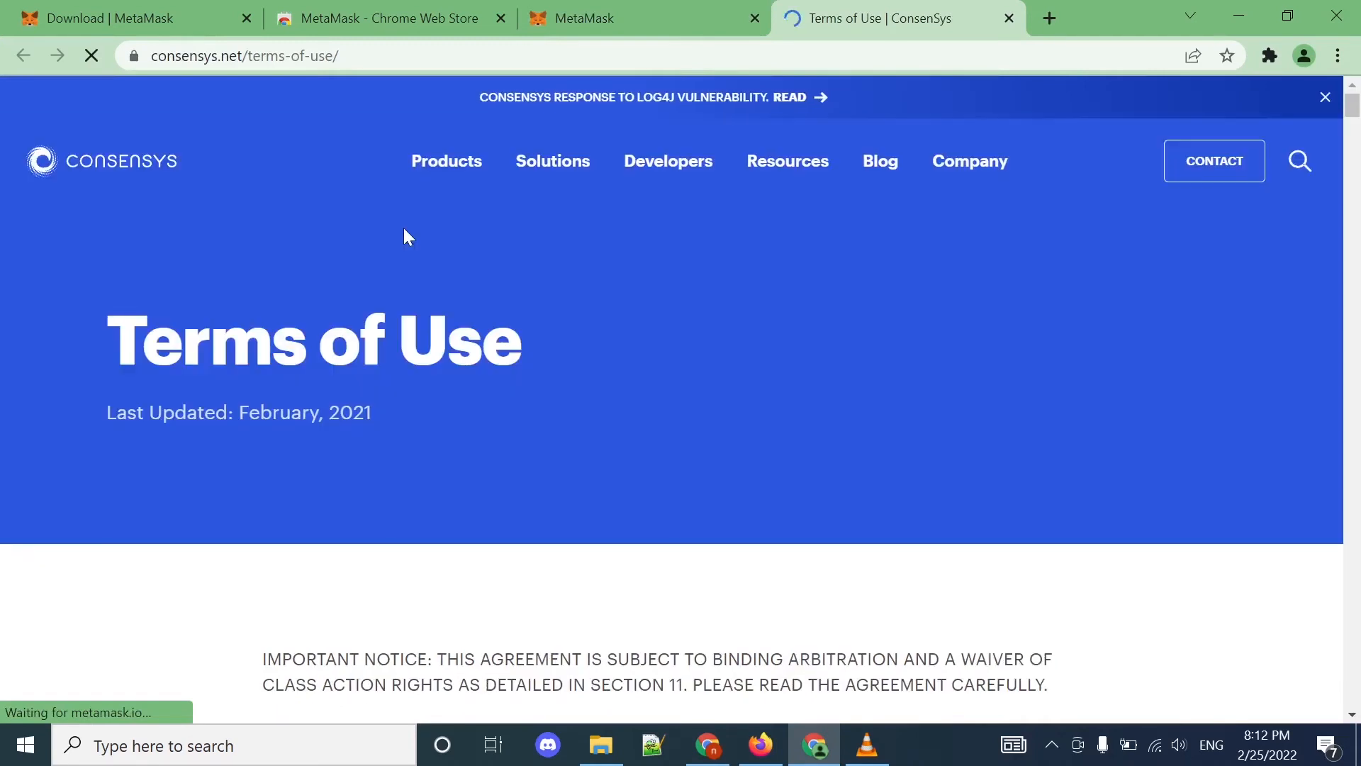
{"action": "scroll", "coordinate": [486, 462], "scroll_direction": "down", "scroll_amount": 10}
{"action": "scroll", "coordinate": [494, 467], "scroll_direction": "down", "scroll_amount": 15}
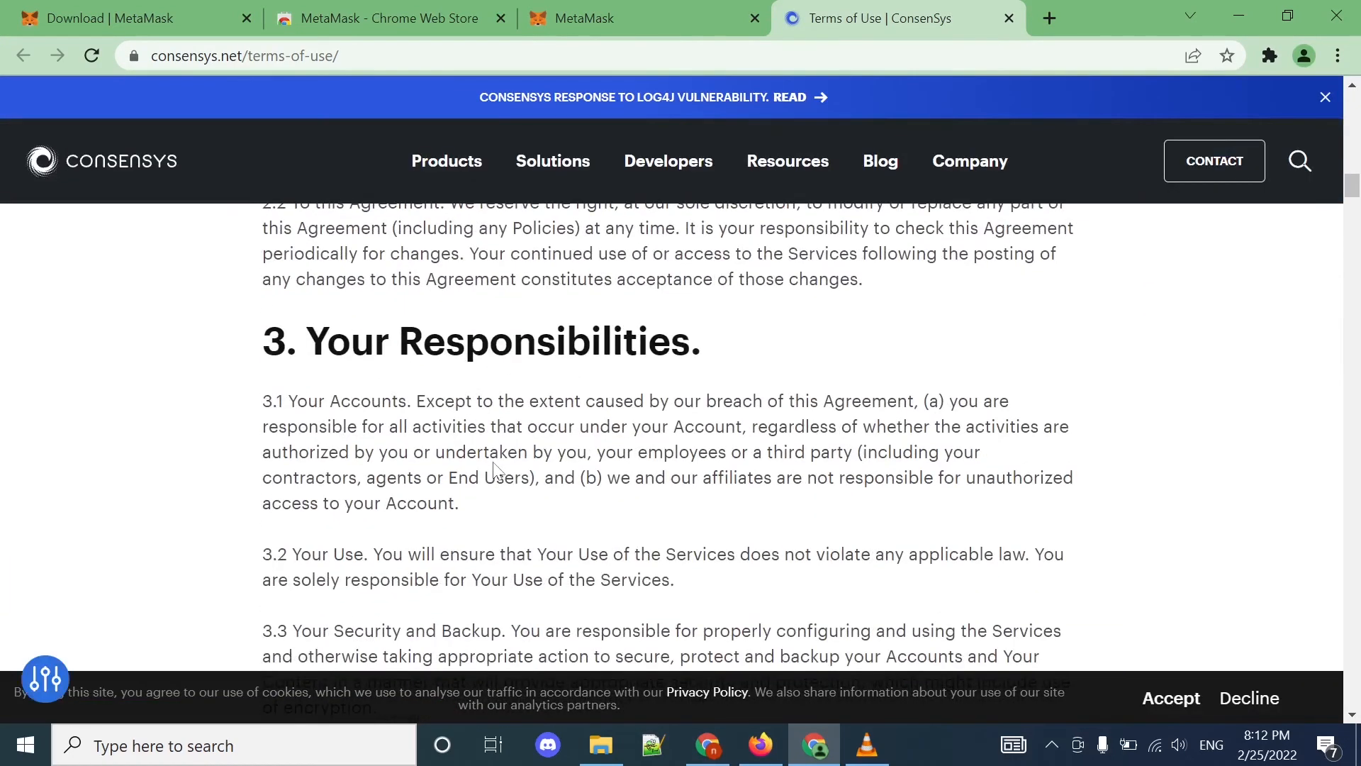
{"action": "scroll", "coordinate": [494, 467], "scroll_direction": "down", "scroll_amount": 3}
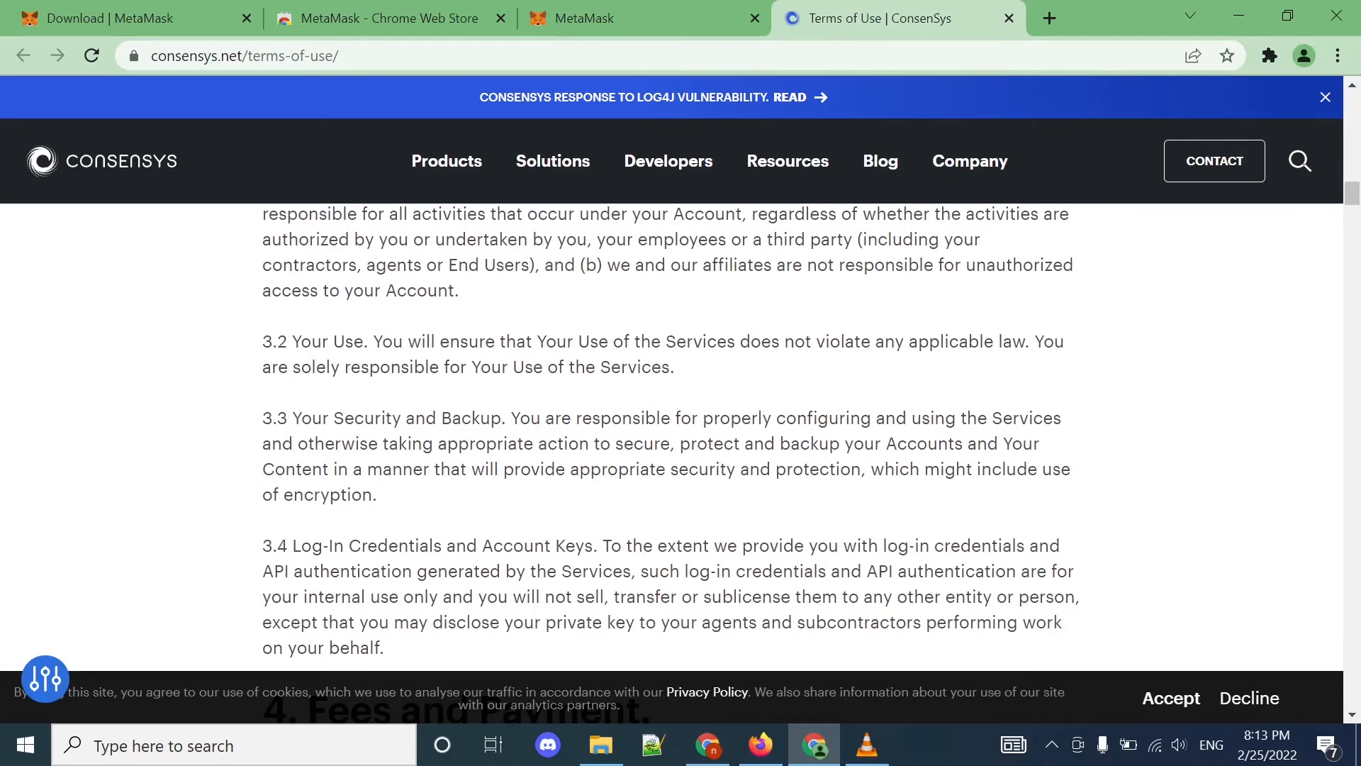
{"action": "left_click", "coordinate": [626, 10]}
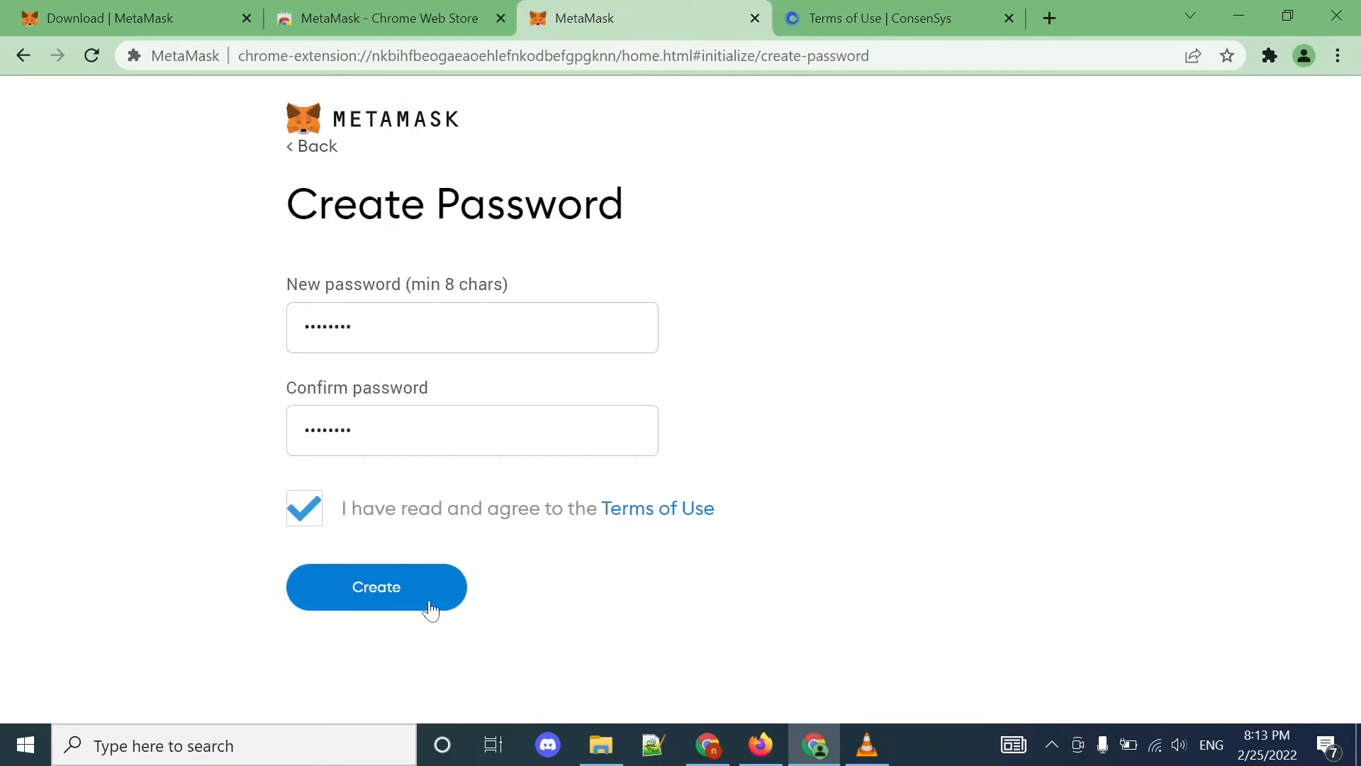
Create the wallet with the entered password and continue past the wallet security video to the Secret Recovery Phrase page.
{"action": "left_click", "coordinate": [370, 601]}
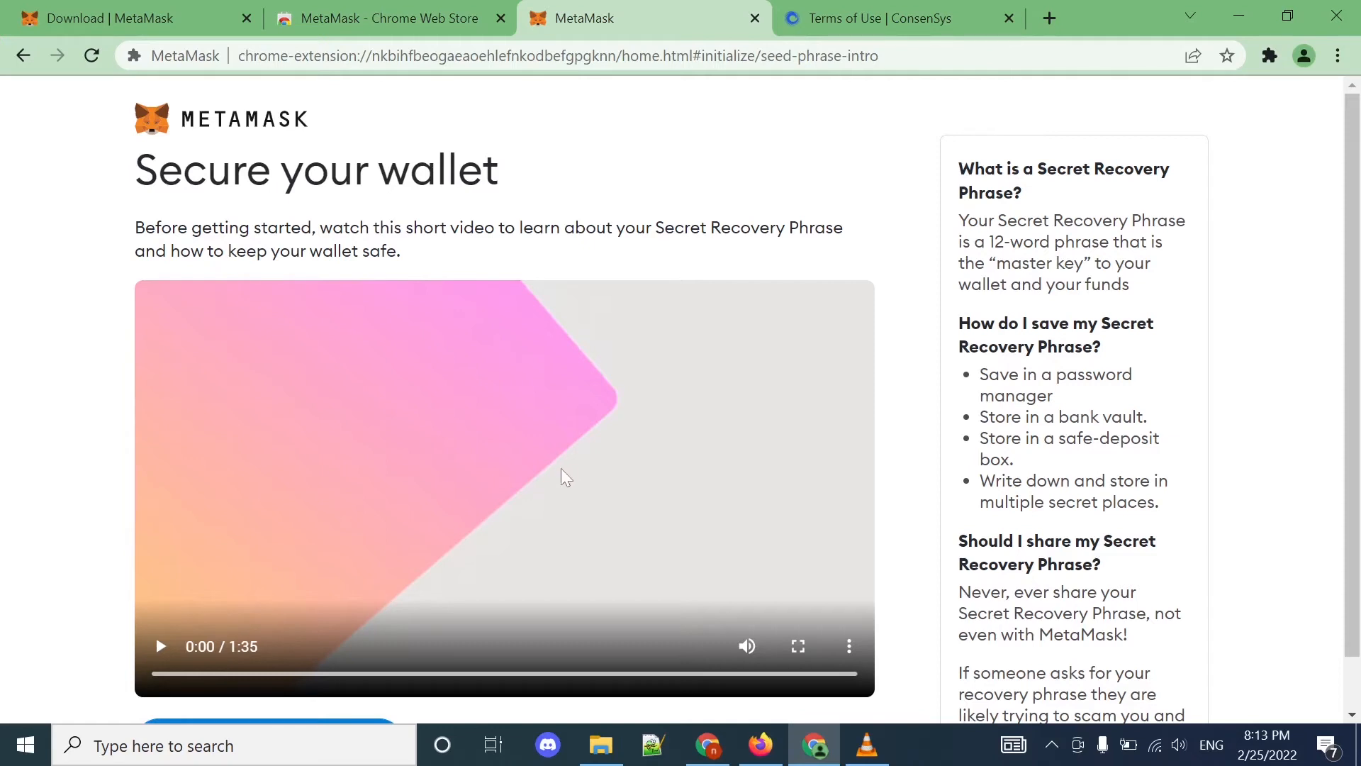
{"action": "scroll", "coordinate": [567, 496], "scroll_direction": "down", "scroll_amount": 1}
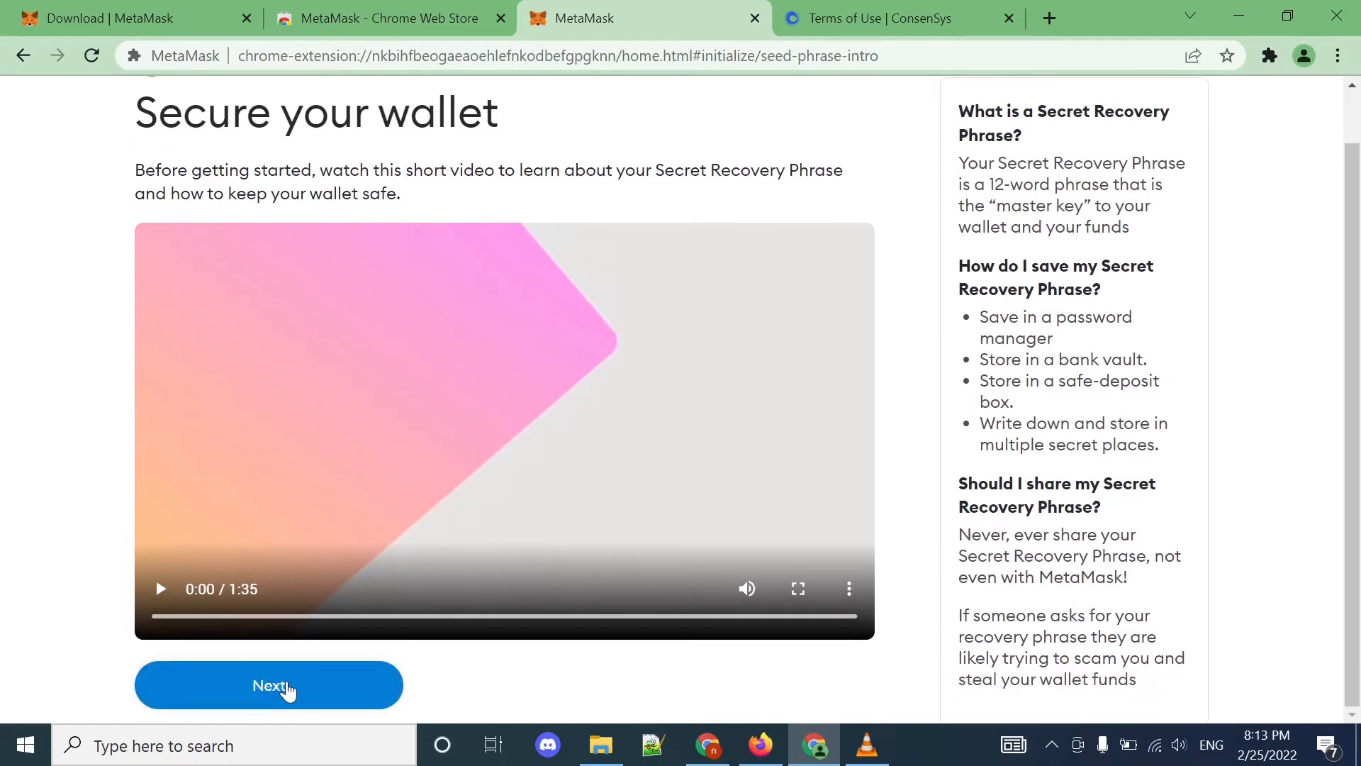
{"action": "left_click", "coordinate": [287, 688]}
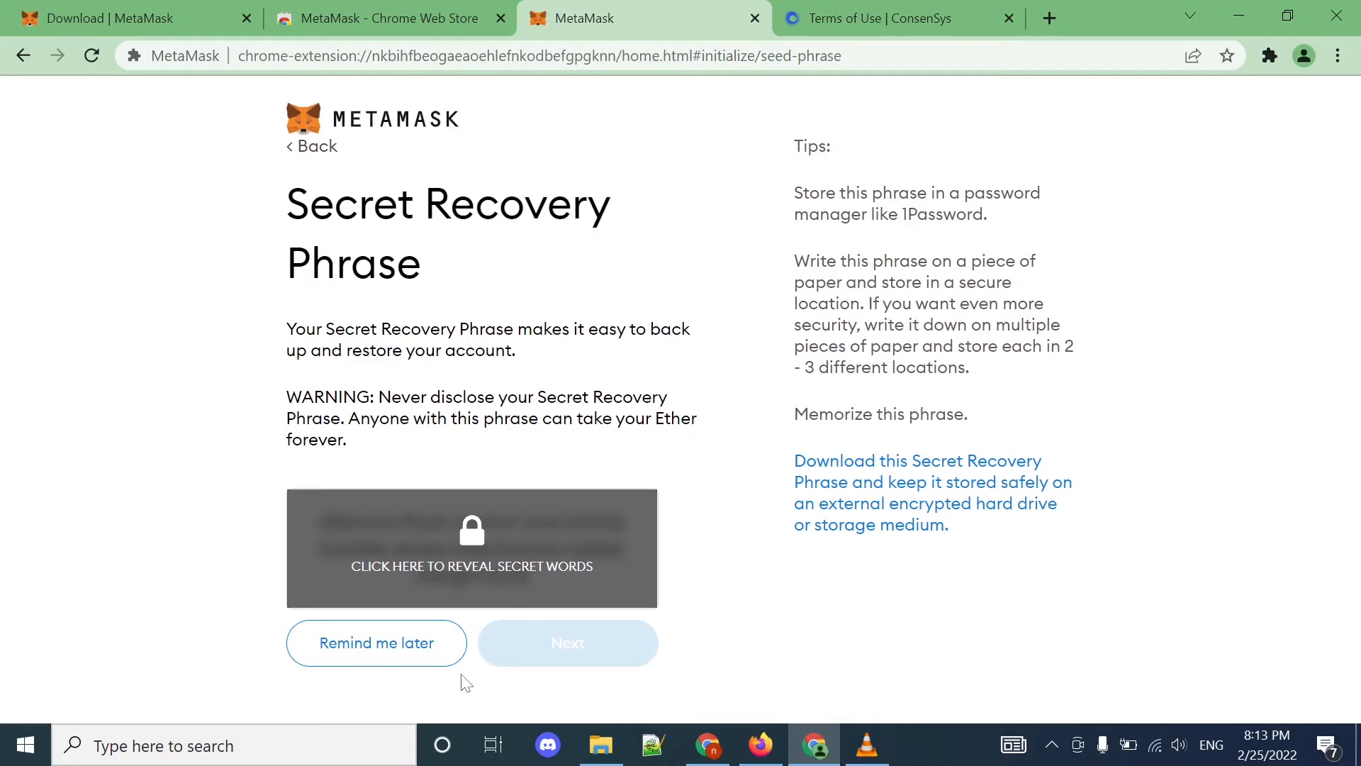
Reveal the Secret Recovery Phrase and copy all of its words.
{"action": "left_click", "coordinate": [475, 571]}
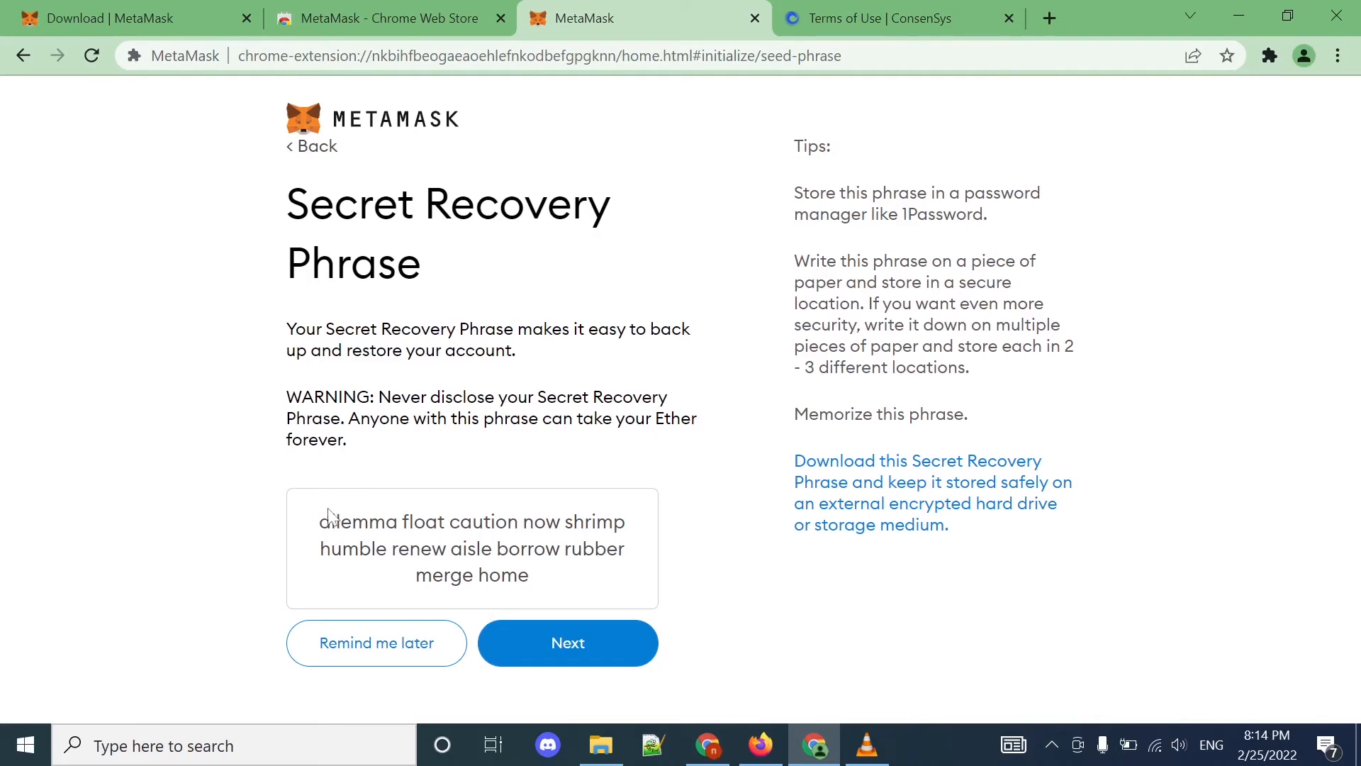
{"action": "left_click_drag", "start_coordinate": [319, 521], "coordinate": [553, 595]}
{"action": "key", "text": "ctrl+c"}
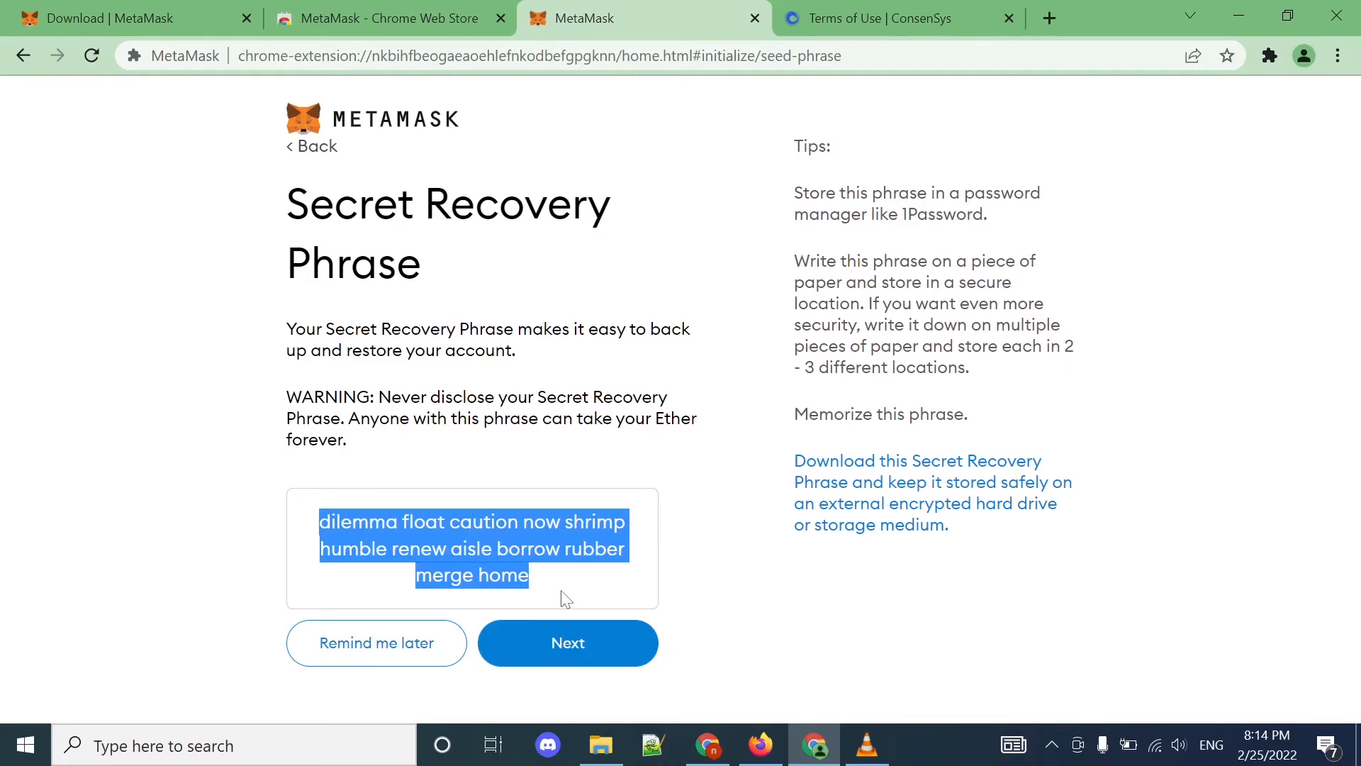
Create a new text document on the desktop and paste the Secret Recovery Phrase into it.
{"action": "left_click_drag", "start_coordinate": [1118, 11], "coordinate": [1150, 135]}
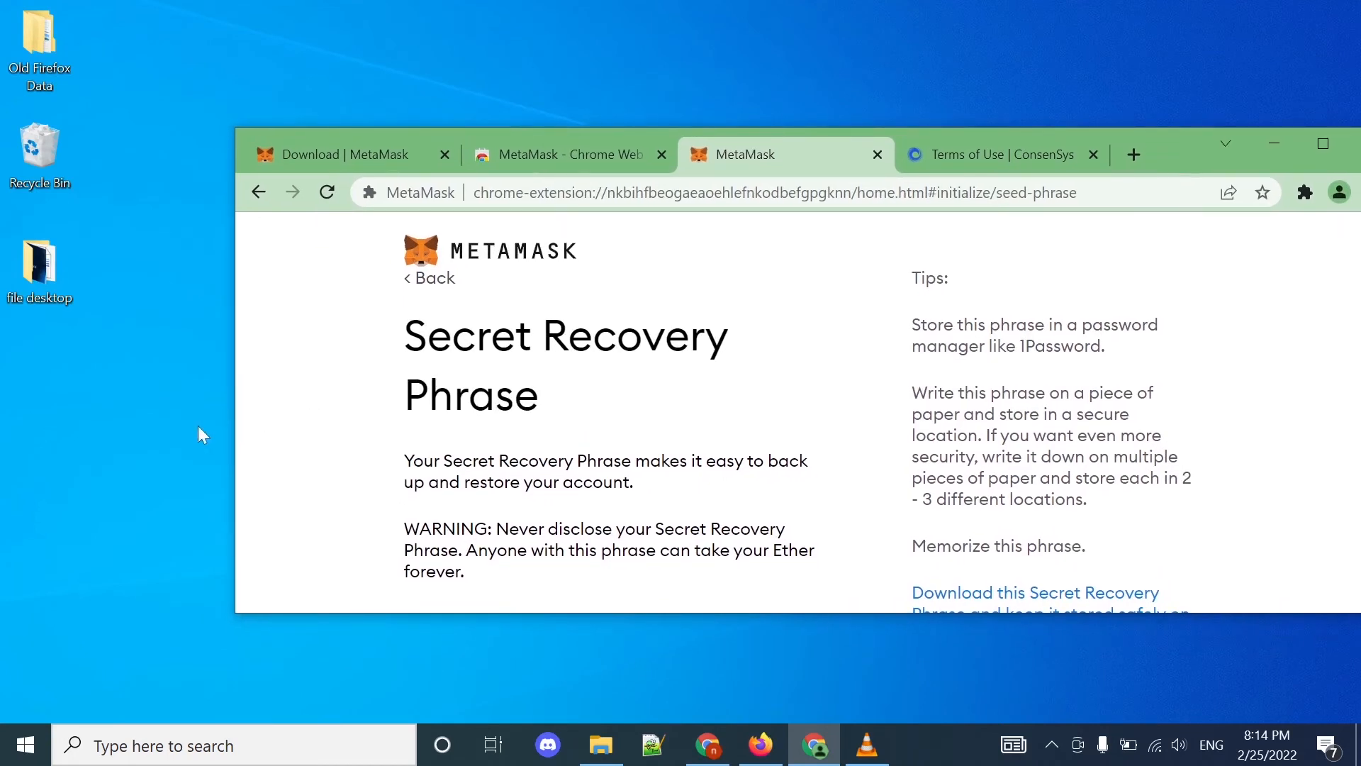
{"action": "right_click", "coordinate": [54, 394]}
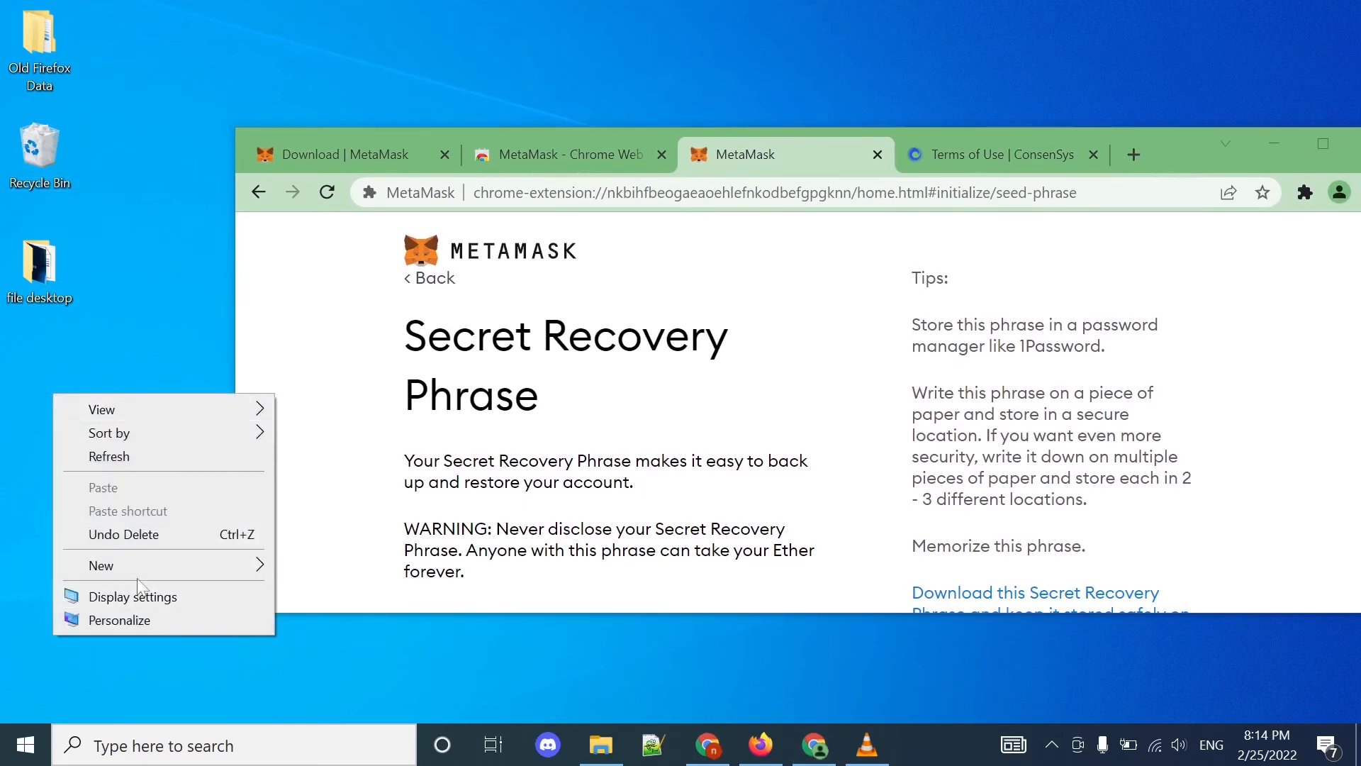
{"action": "mouse_move", "coordinate": [190, 567]}
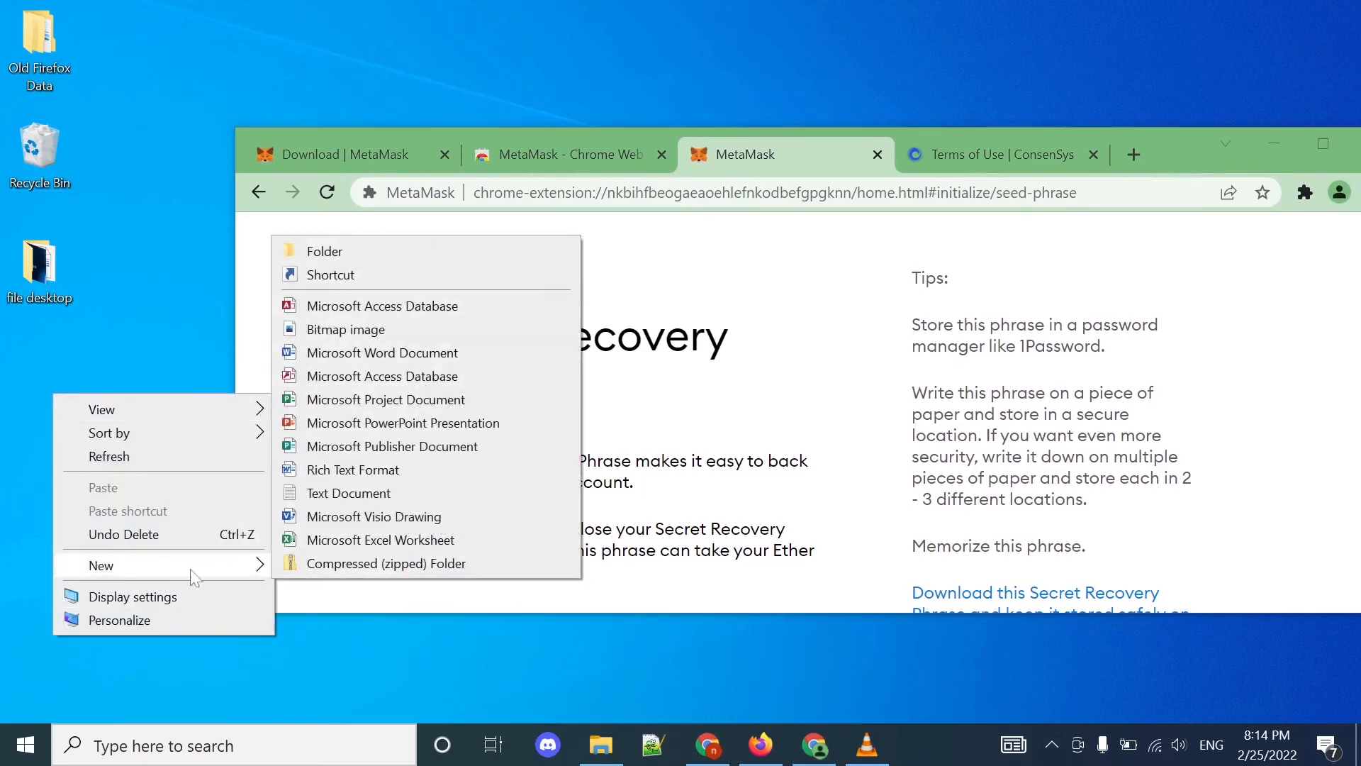
{"action": "left_click", "coordinate": [343, 494]}
{"action": "double_click", "coordinate": [53, 377]}
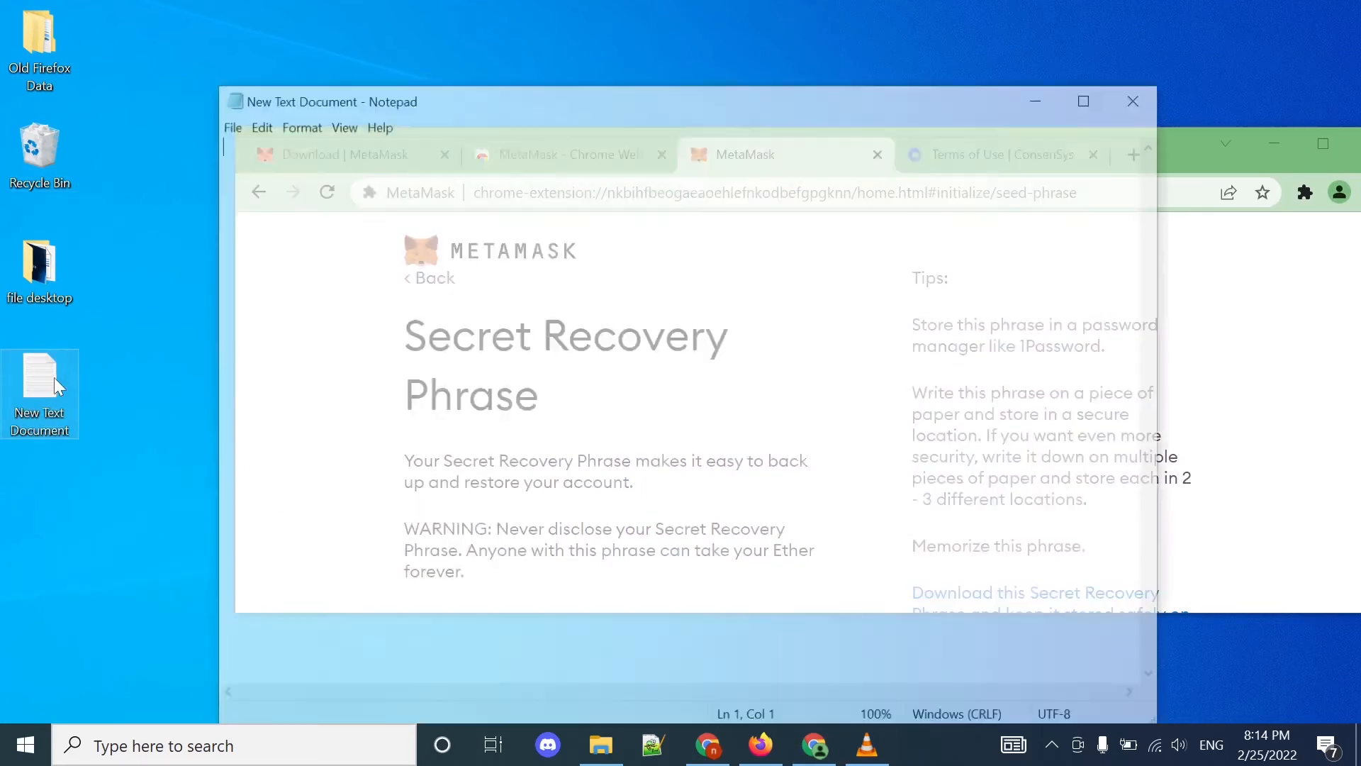
{"action": "right_click", "coordinate": [376, 264]}
{"action": "left_click", "coordinate": [435, 346]}
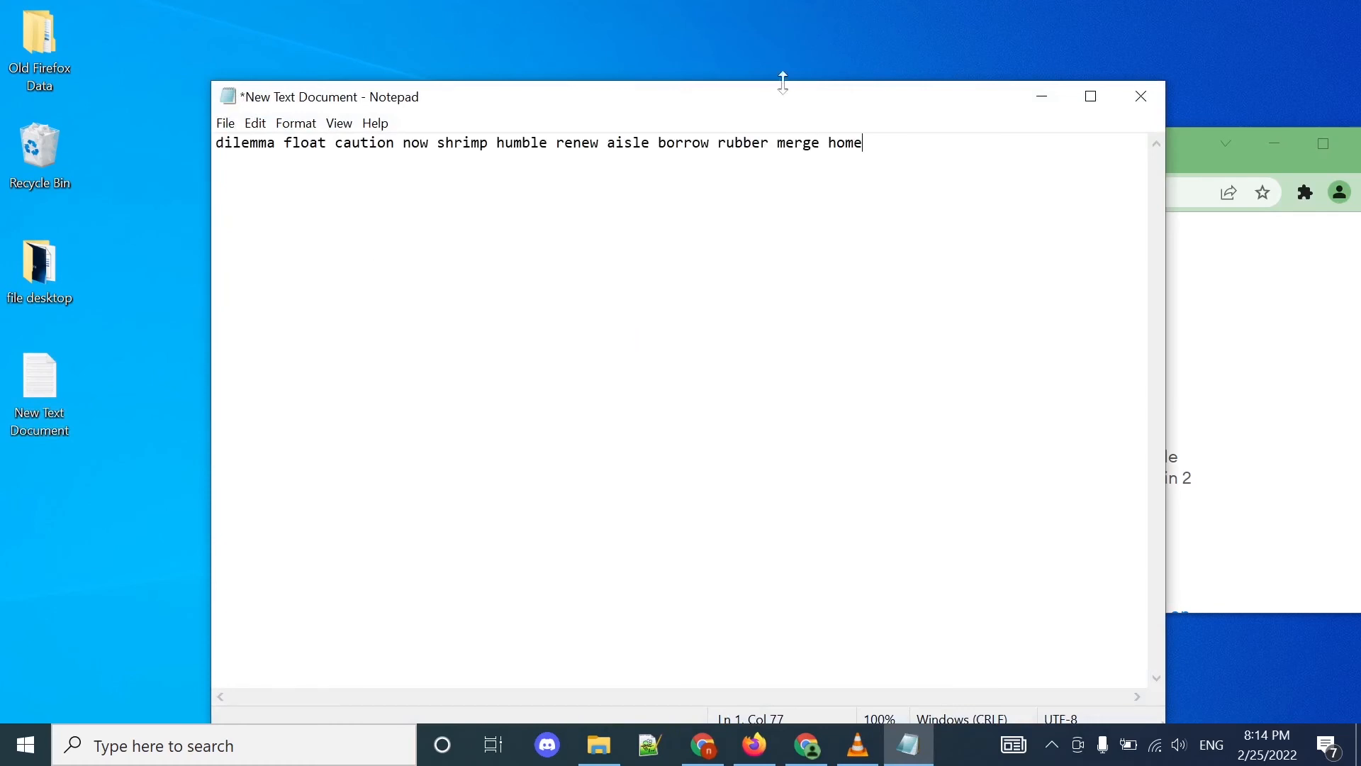
Move the text document aside, continue to the recovery phrase confirmation page, and maximize the browser window.
{"action": "left_click_drag", "start_coordinate": [793, 100], "coordinate": [786, 241]}
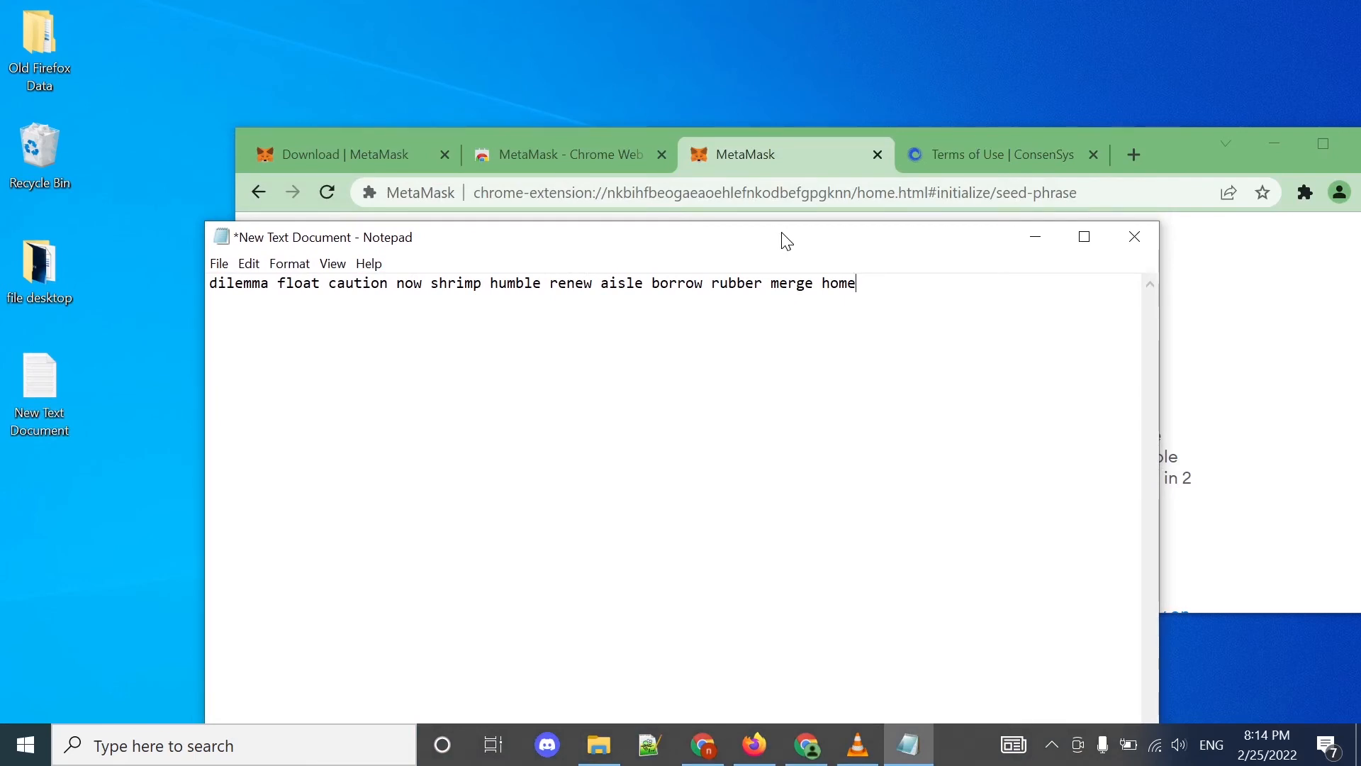
{"action": "left_click_drag", "start_coordinate": [742, 244], "coordinate": [924, 391]}
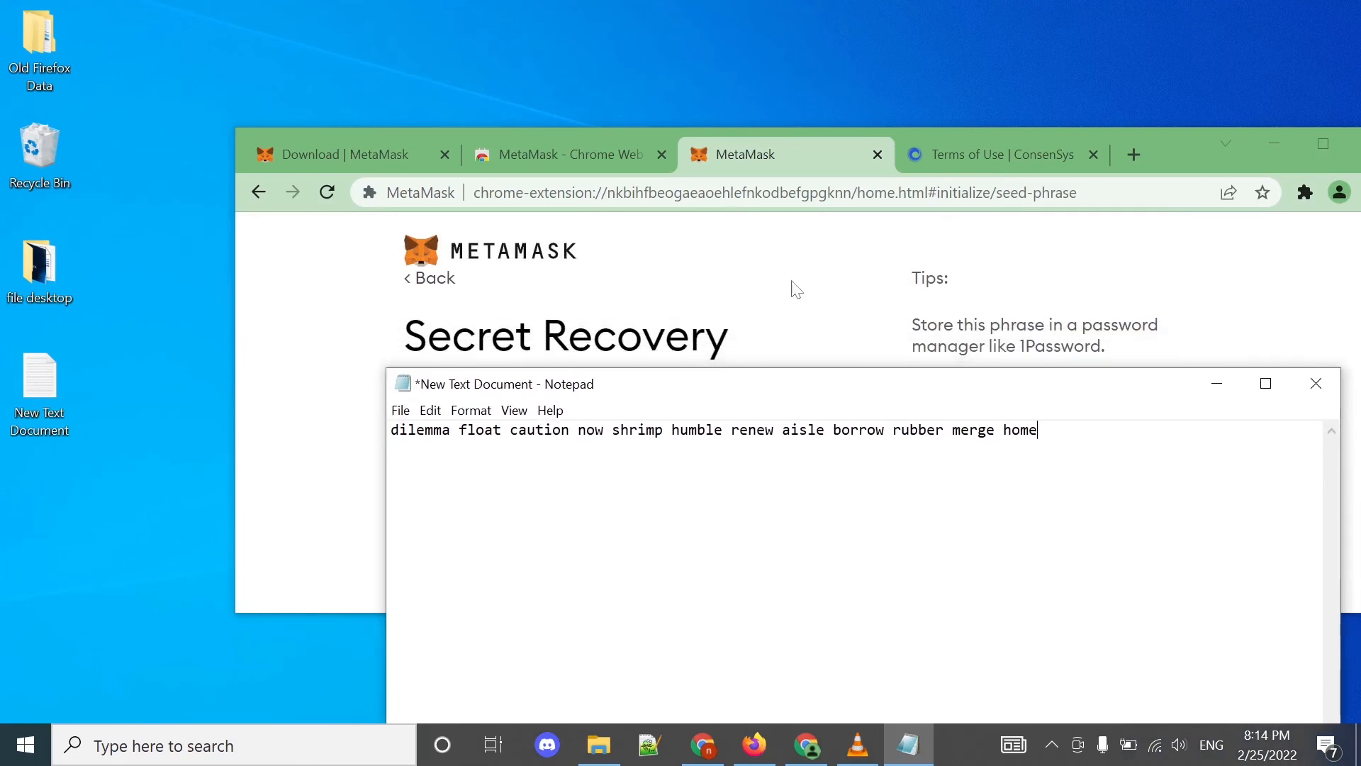
{"action": "left_click", "coordinate": [808, 289]}
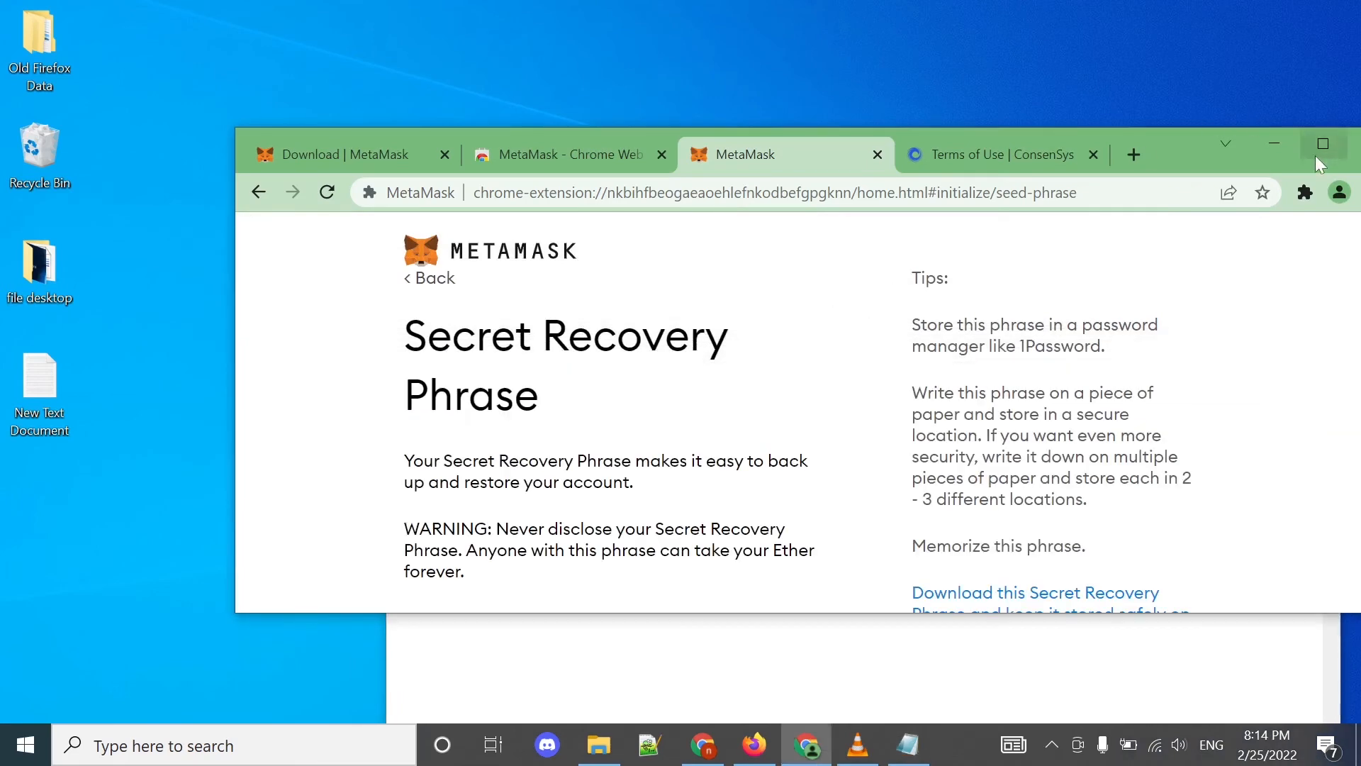
{"action": "scroll", "coordinate": [805, 377], "scroll_direction": "down", "scroll_amount": 3}
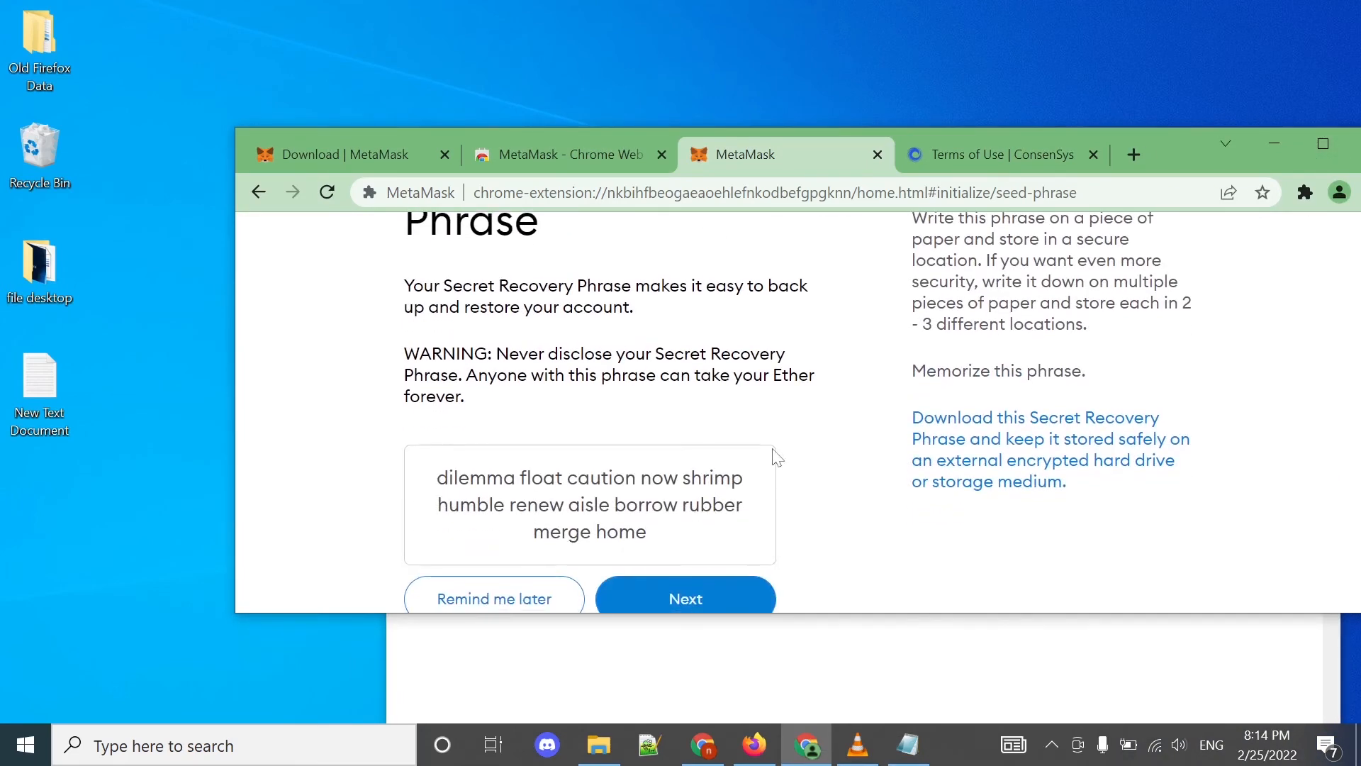
{"action": "left_click", "coordinate": [681, 585]}
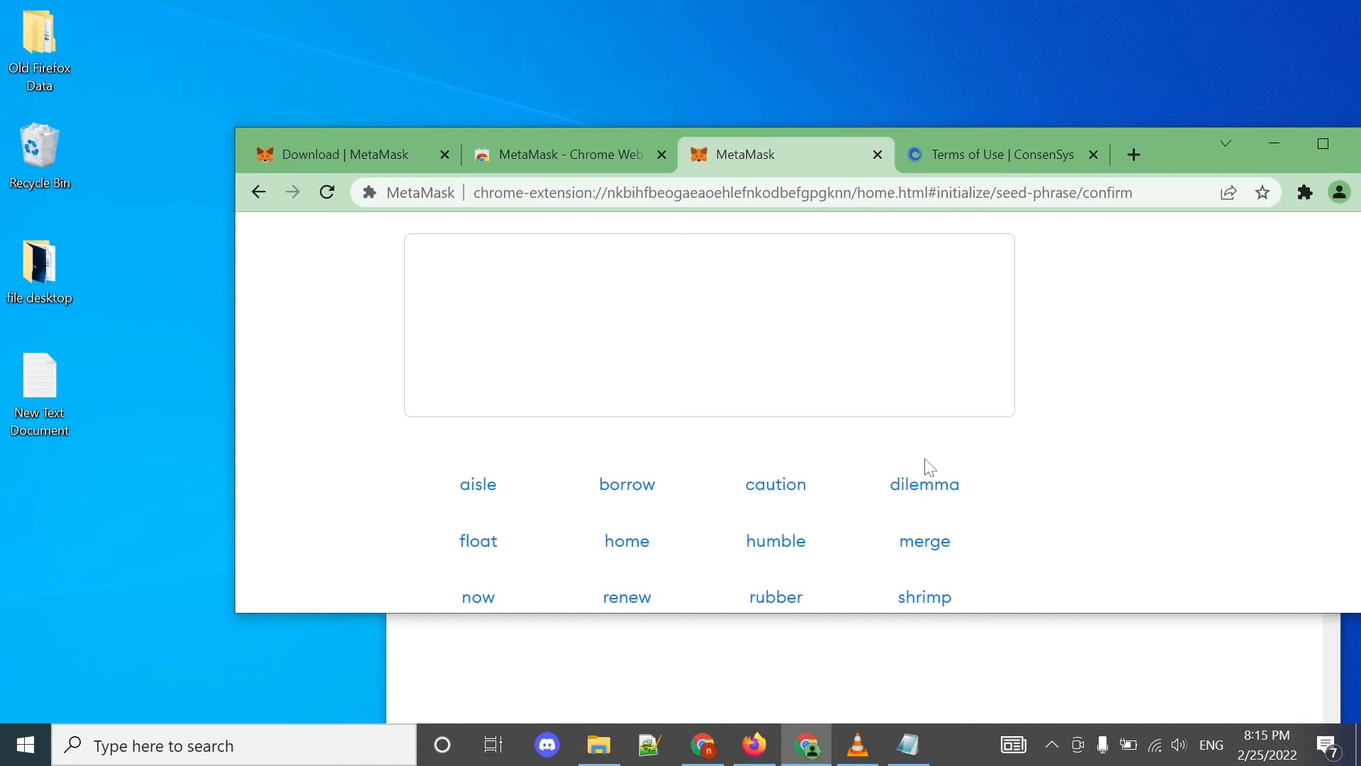
{"action": "left_click", "coordinate": [1323, 144]}
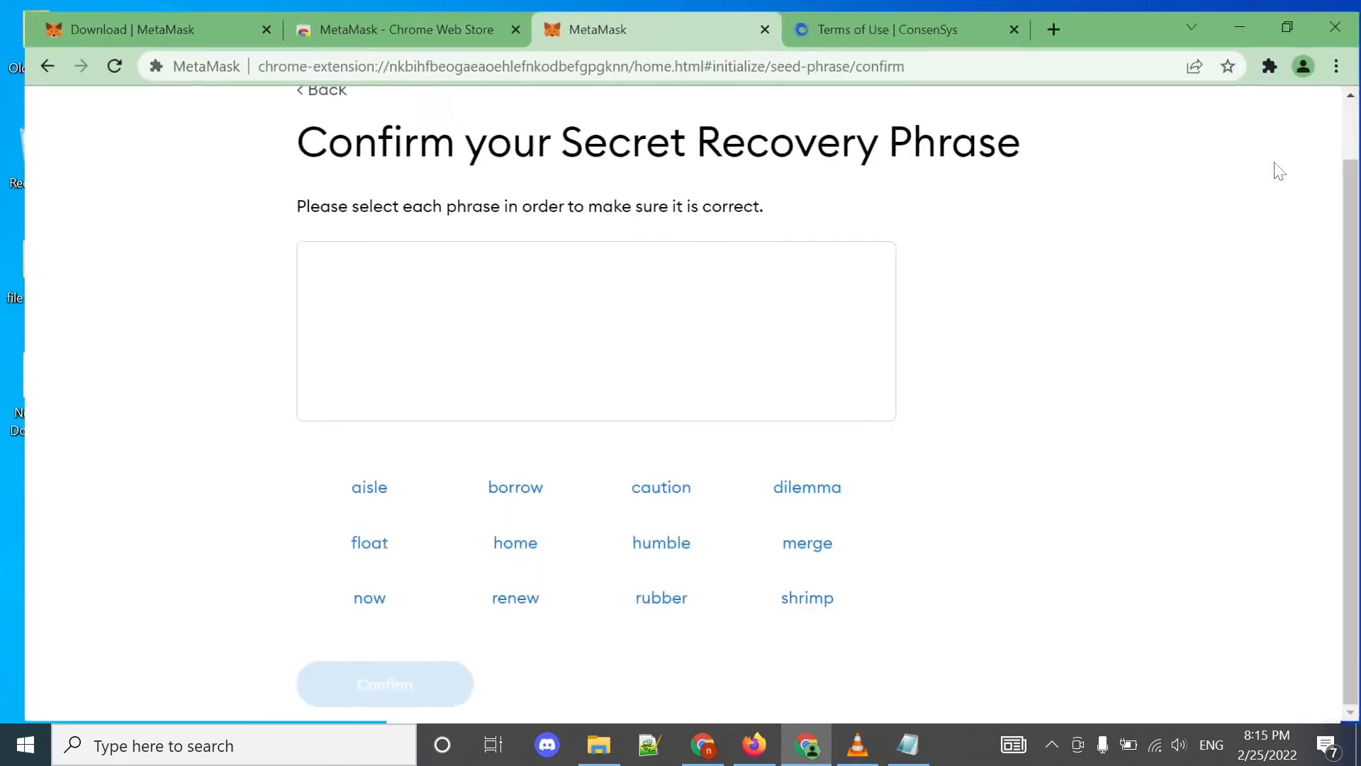
Place a smaller Notepad window above the word choices and check the order of the first five phrase words.
{"action": "left_click", "coordinate": [908, 745]}
{"action": "left_click_drag", "start_coordinate": [789, 394], "coordinate": [1297, 372]}
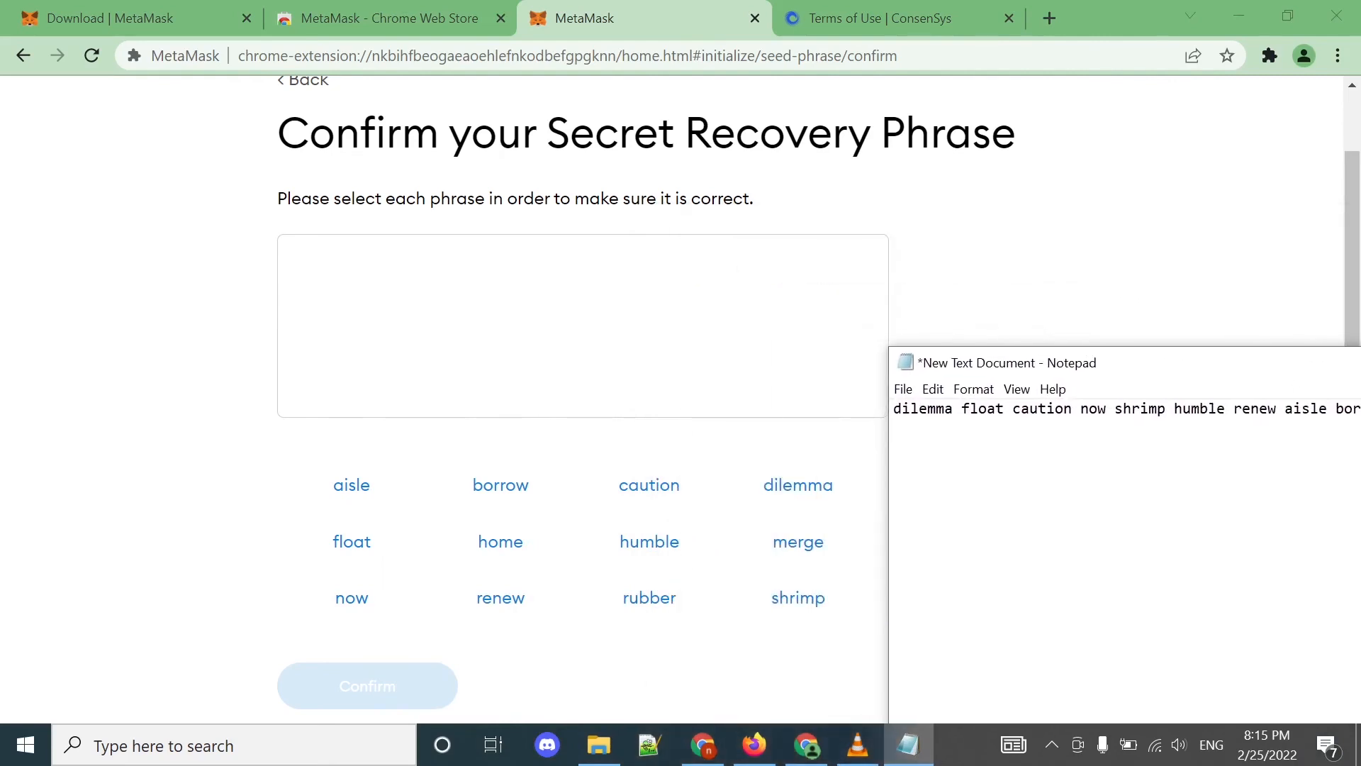
{"action": "left_click_drag", "start_coordinate": [1205, 366], "coordinate": [806, 465]}
{"action": "left_click_drag", "start_coordinate": [689, 119], "coordinate": [752, 210]}
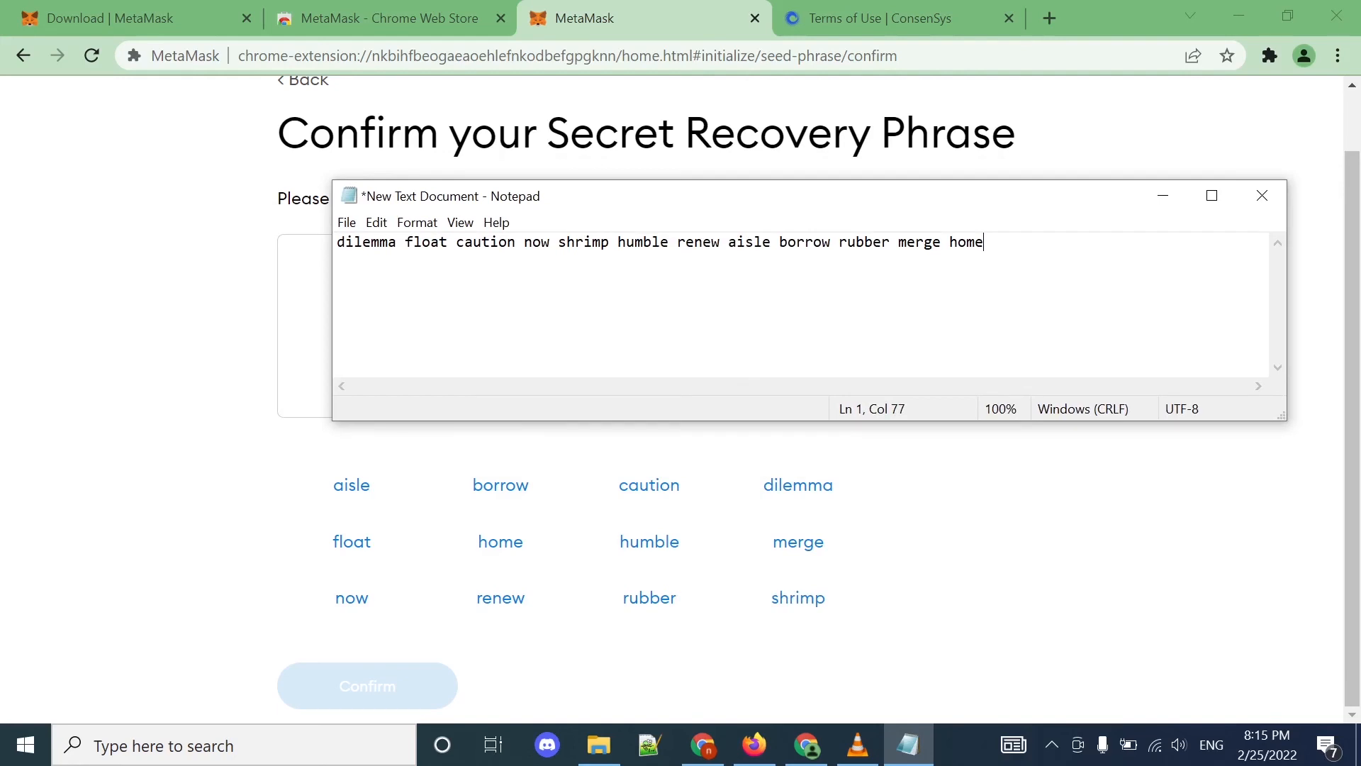
{"action": "double_click", "coordinate": [368, 243]}
{"action": "double_click", "coordinate": [439, 243]}
{"action": "left_click", "coordinate": [482, 243]}
{"action": "double_click", "coordinate": [482, 243]}
{"action": "double_click", "coordinate": [585, 243]}
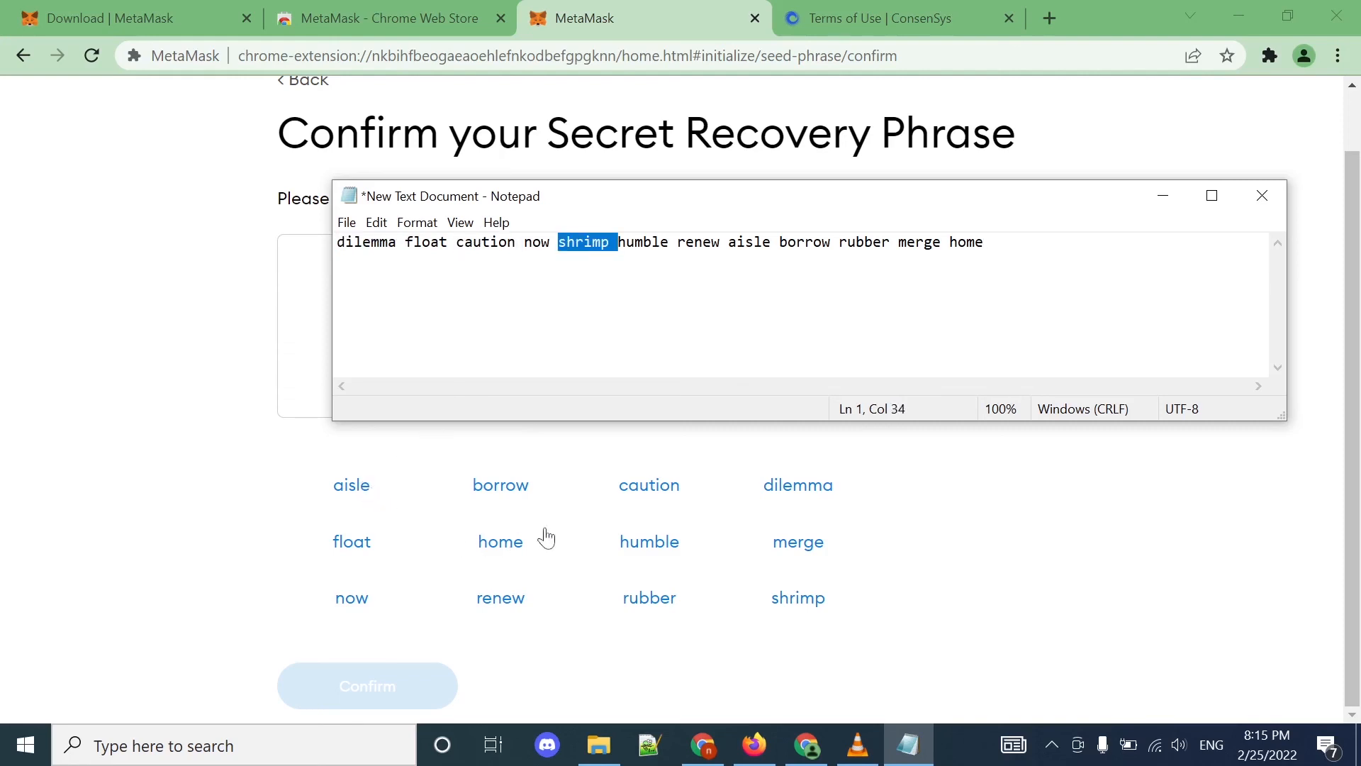
Select the first five words of the Secret Recovery Phrase in the order saved in the text document.
{"action": "left_click", "coordinate": [798, 491]}
{"action": "left_click", "coordinate": [352, 541]}
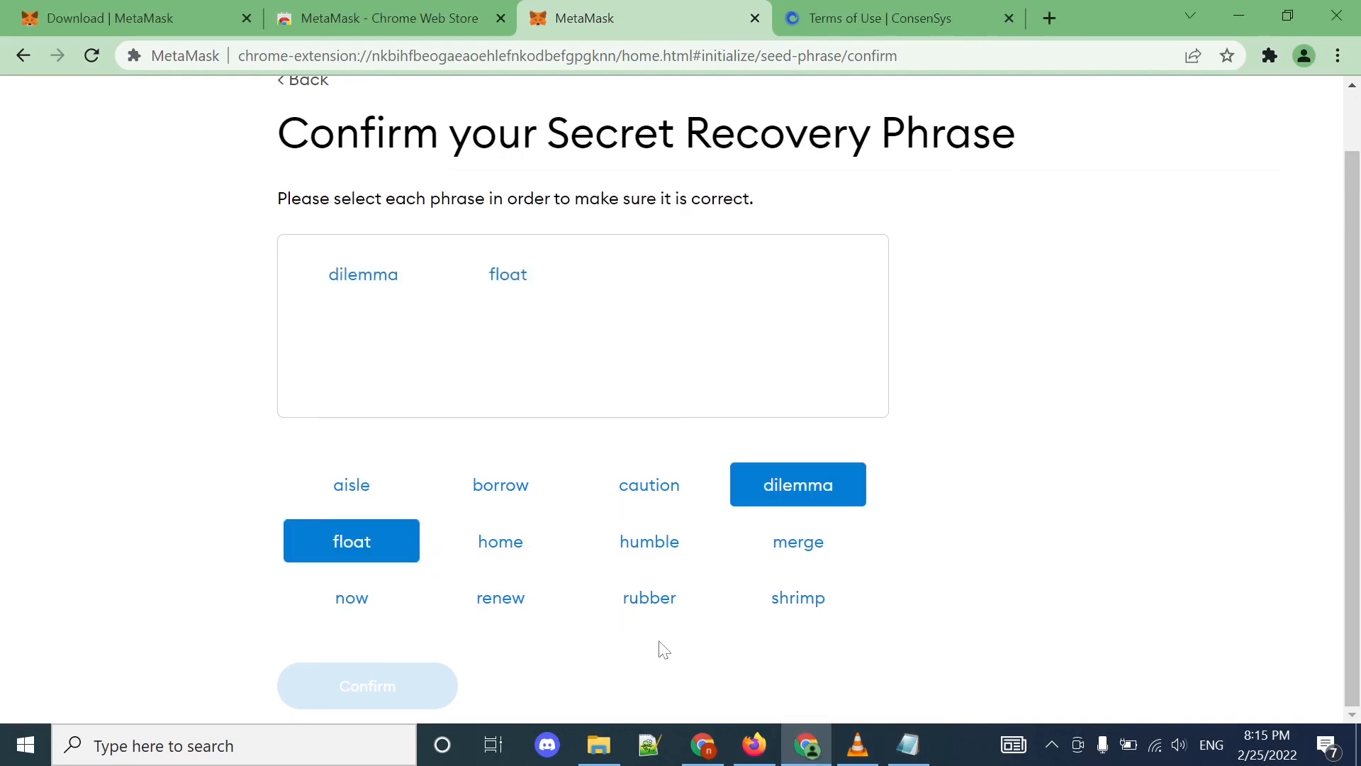
{"action": "left_click", "coordinate": [627, 496]}
{"action": "left_click", "coordinate": [908, 745]}
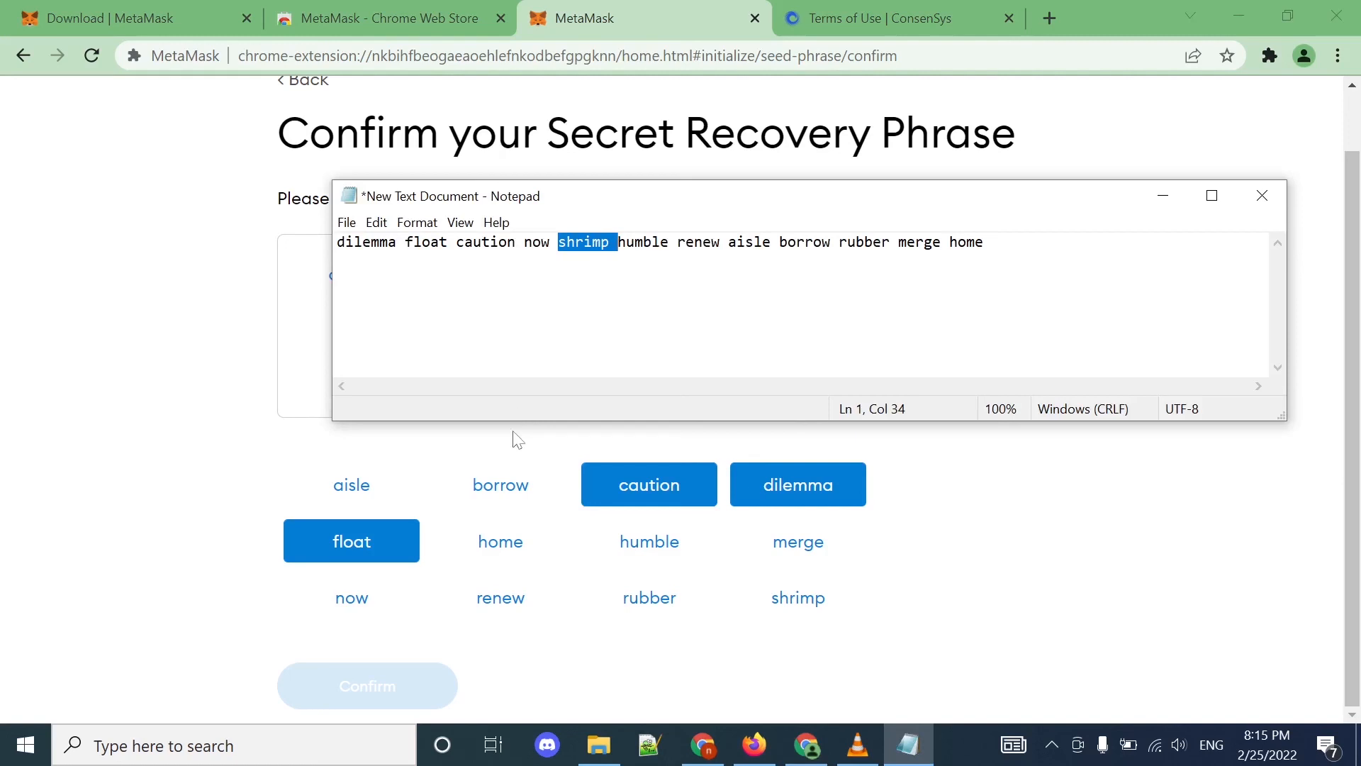
{"action": "left_click", "coordinate": [361, 601]}
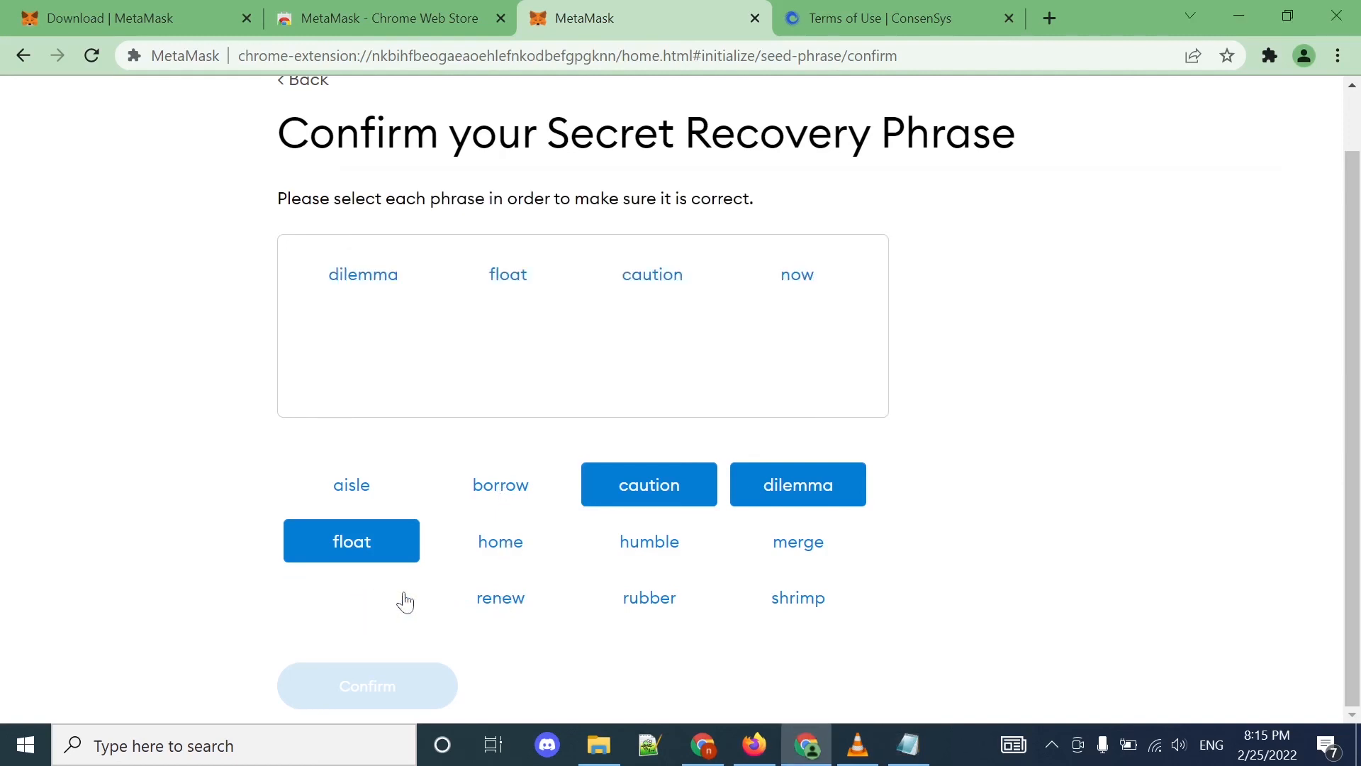
{"action": "left_click", "coordinate": [786, 601]}
Add the sixth to ninth words of the Secret Recovery Phrase, following the order in the text document.
{"action": "left_click", "coordinate": [912, 744]}
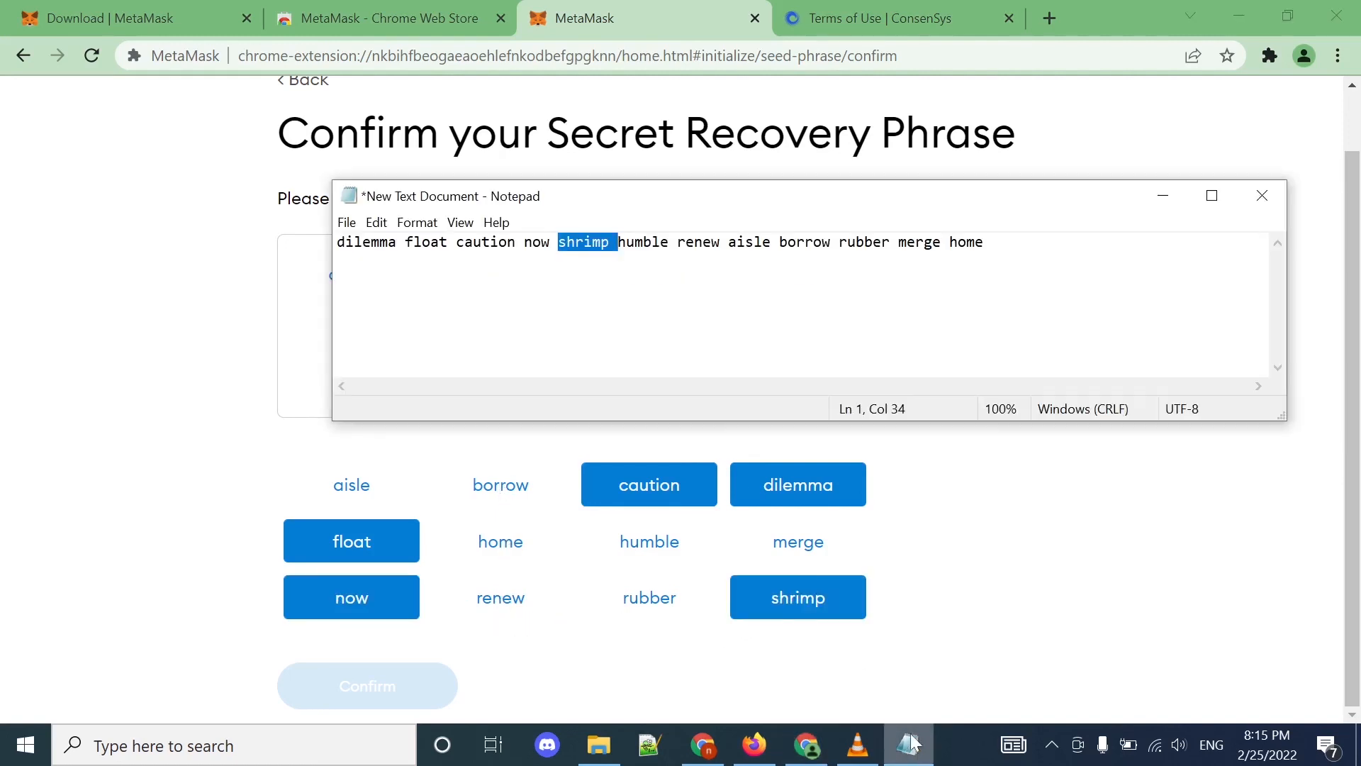
{"action": "double_click", "coordinate": [635, 243]}
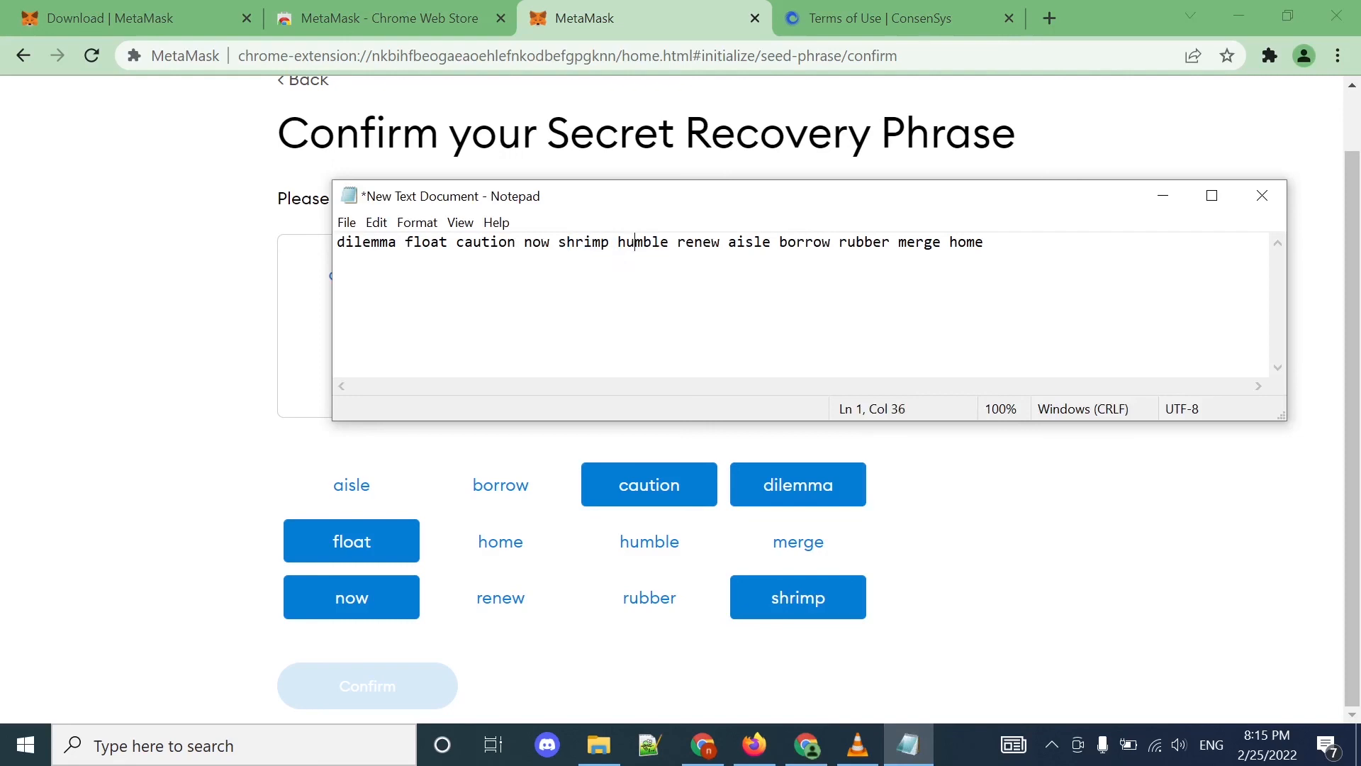
{"action": "left_click", "coordinate": [647, 547]}
{"action": "left_click", "coordinate": [515, 600]}
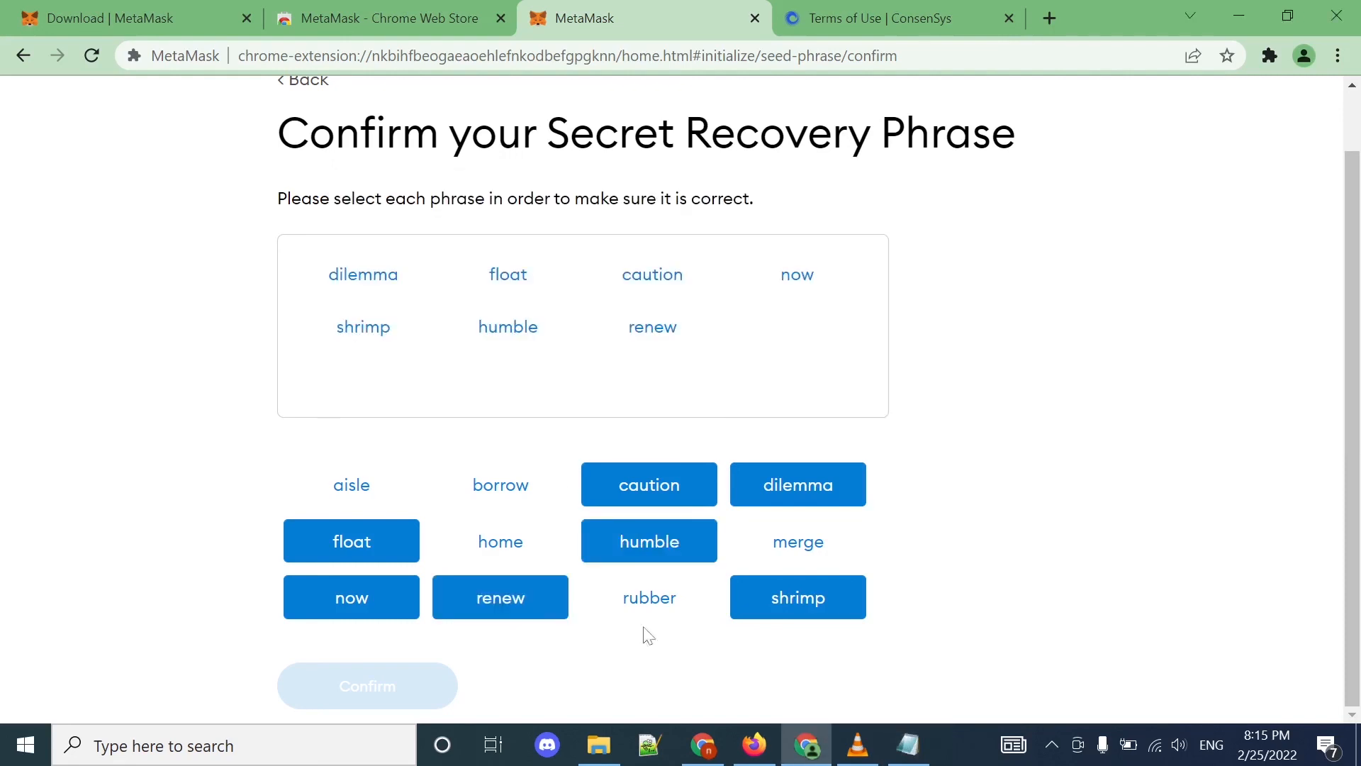
{"action": "left_click", "coordinate": [910, 745]}
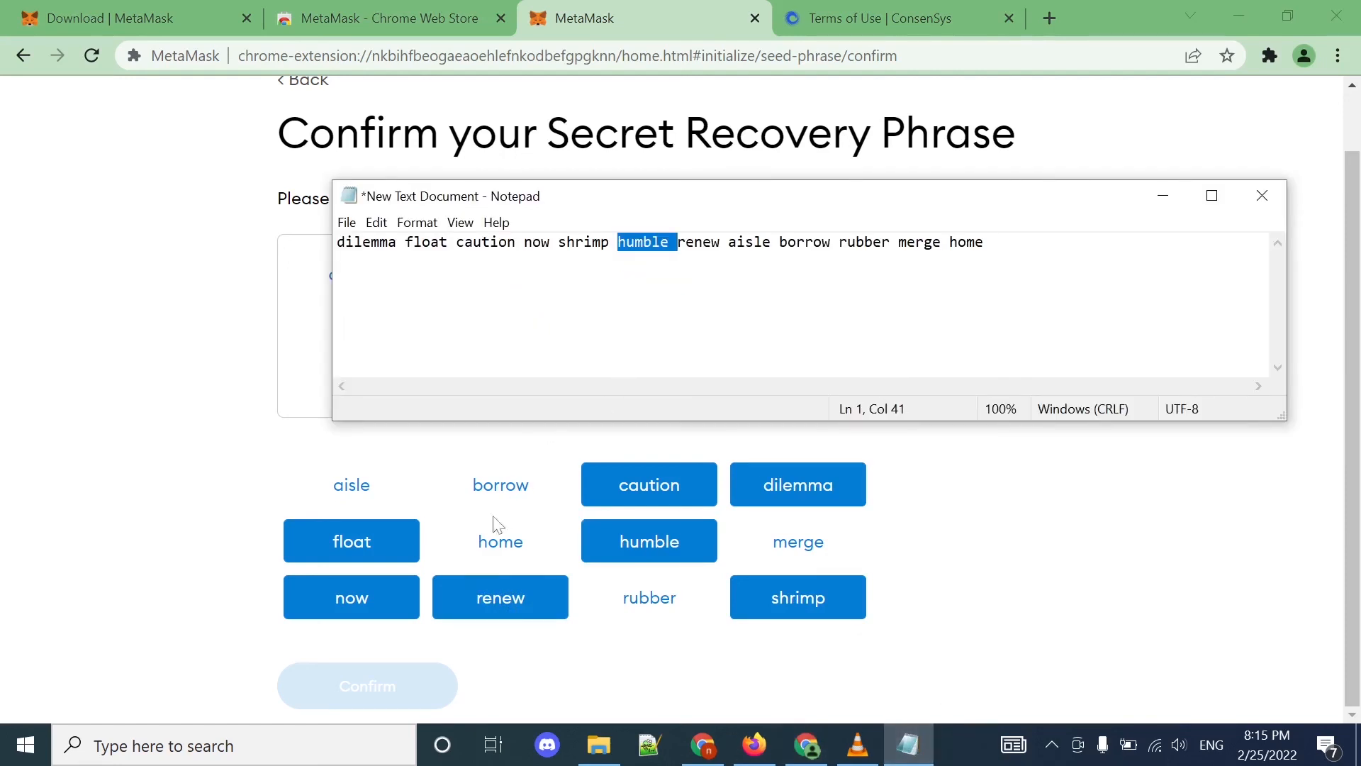
{"action": "left_click", "coordinate": [353, 486]}
{"action": "left_click", "coordinate": [507, 495]}
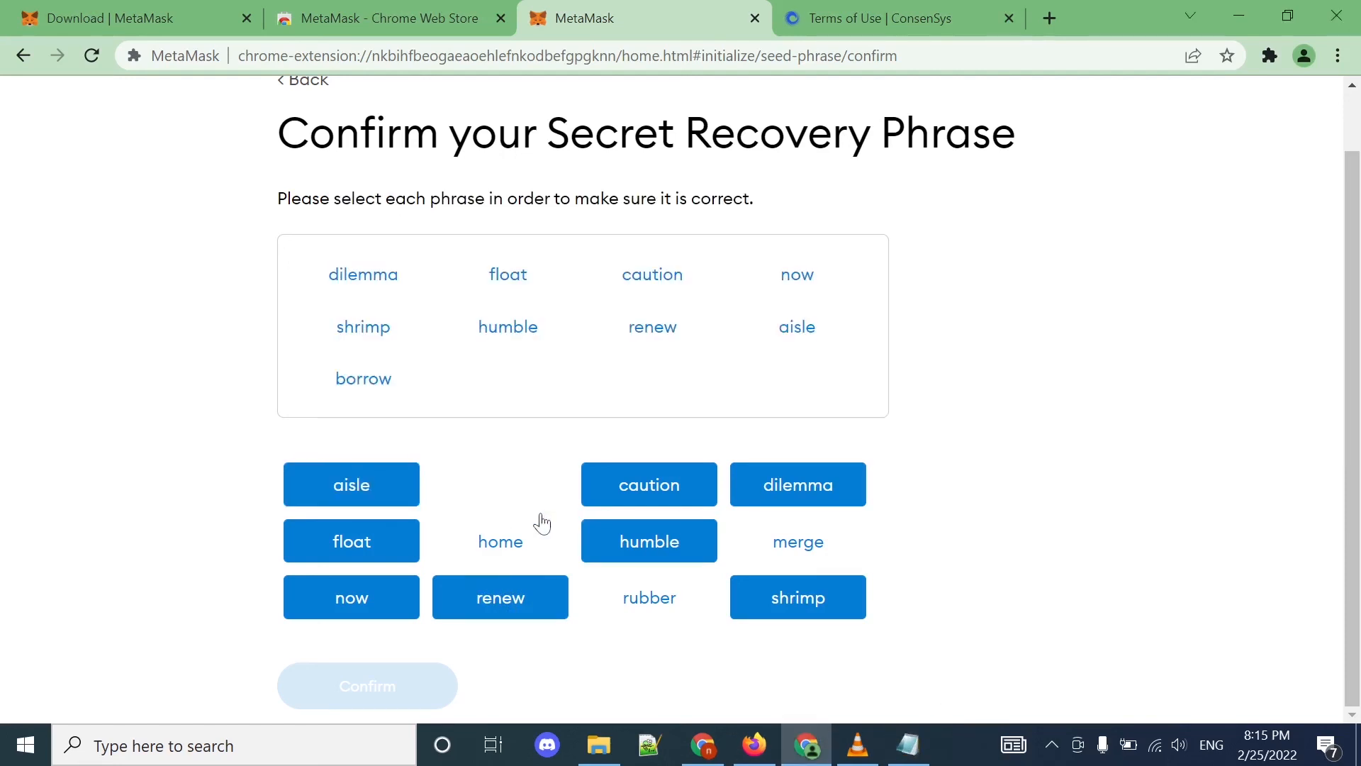
Add the last three words of the Secret Recovery Phrase in their saved order.
{"action": "left_click", "coordinate": [909, 746]}
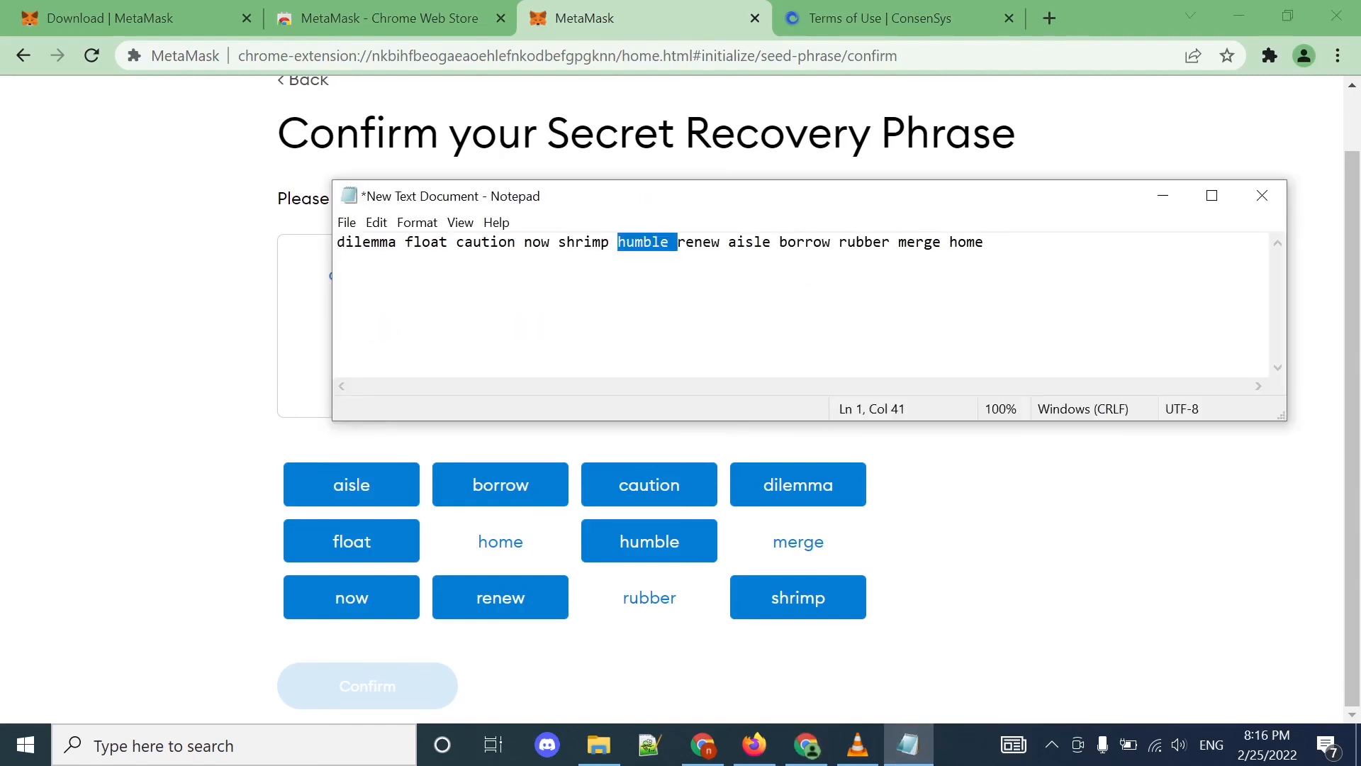
{"action": "left_click", "coordinate": [647, 598]}
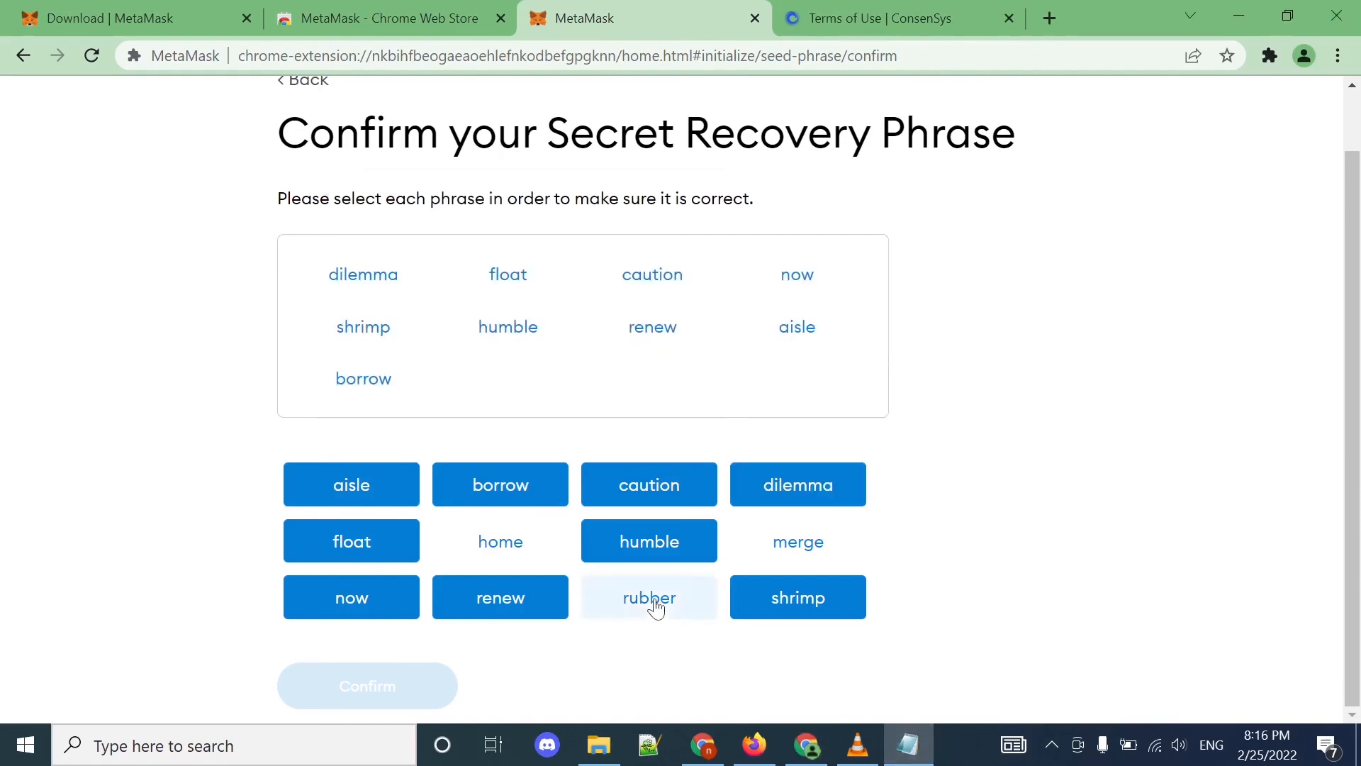
{"action": "left_click", "coordinate": [796, 541]}
{"action": "left_click", "coordinate": [500, 541]}
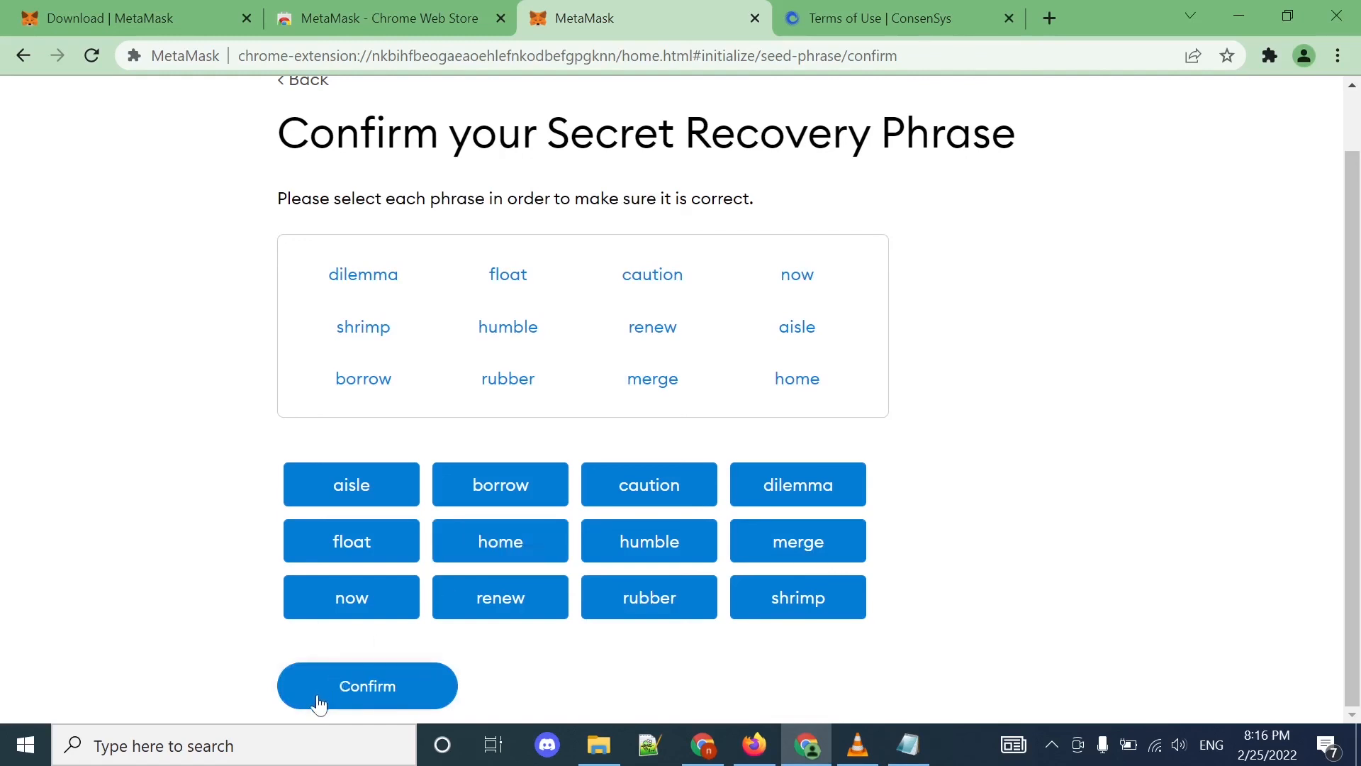
Confirm the completed recovery phrase and finish the wallet setup, dismissing the What's new notice.
{"action": "left_click", "coordinate": [366, 689]}
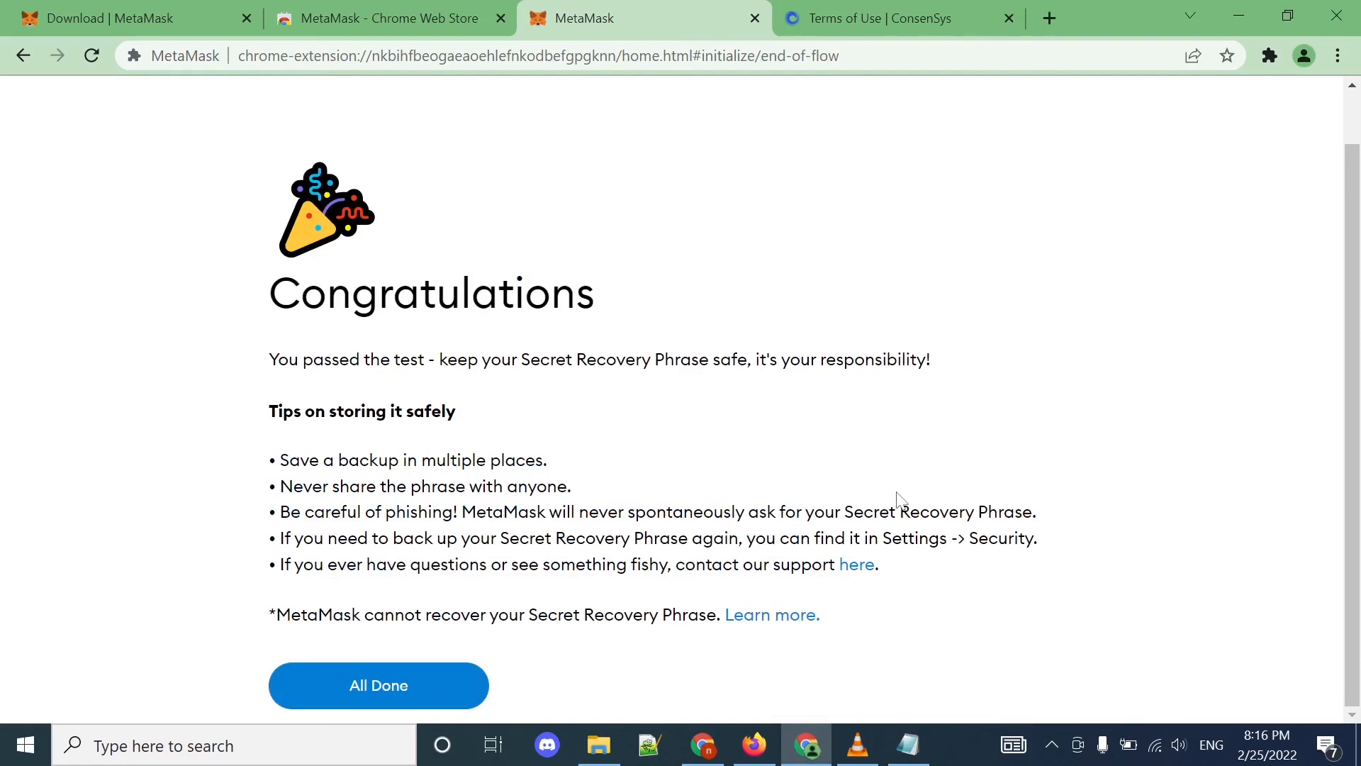
{"action": "left_click", "coordinate": [388, 686]}
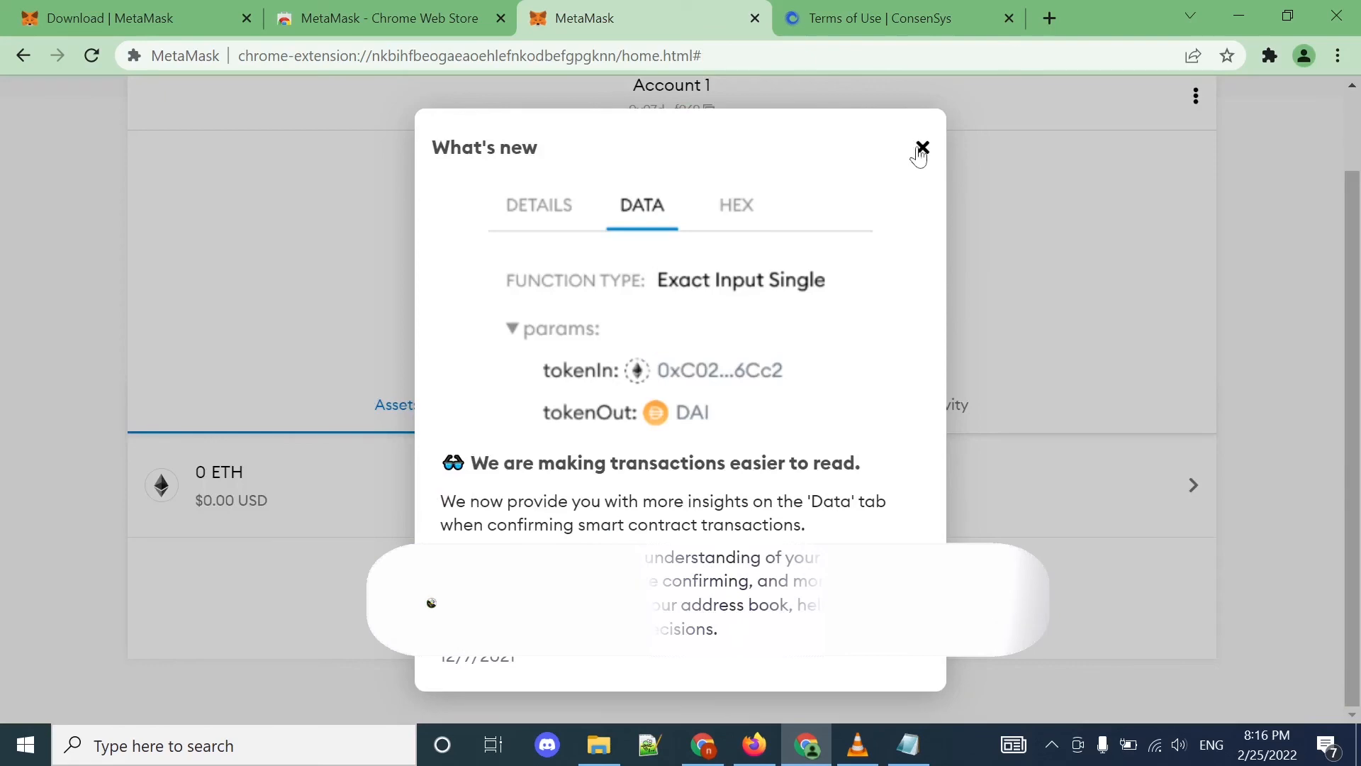
{"action": "left_click", "coordinate": [921, 149]}
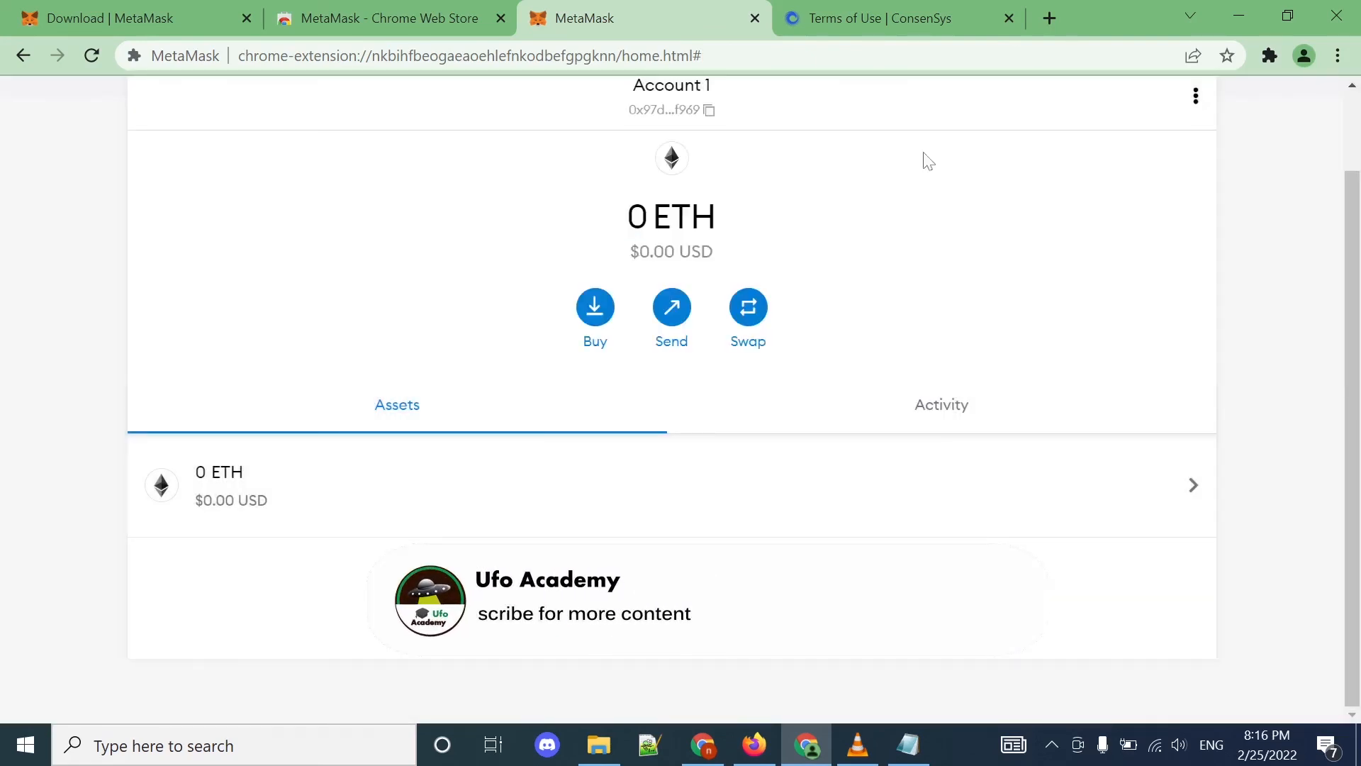